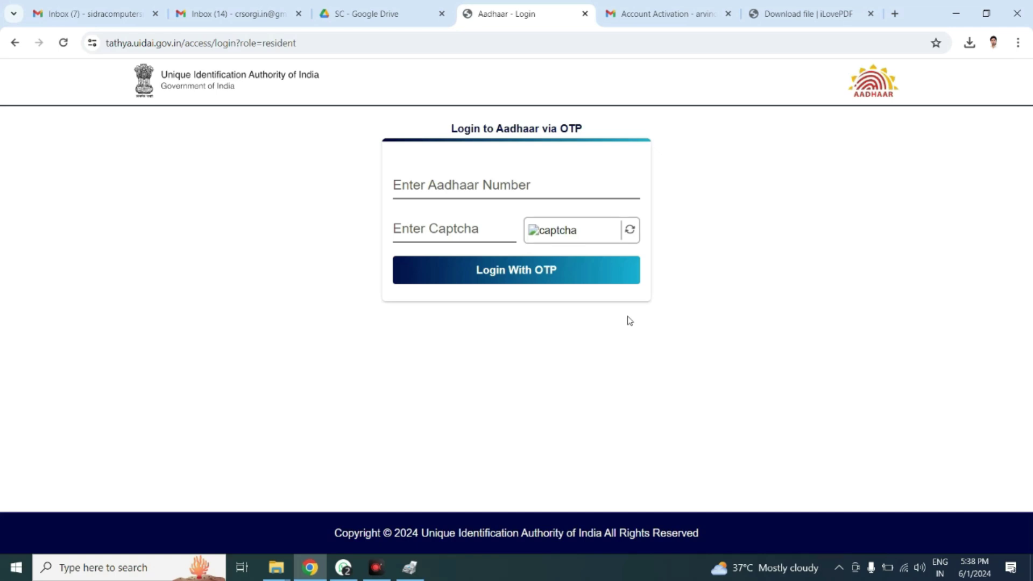
Step: Enter the Aadhaar number and captcha, request a login OTP, and fill in the received code
{"action": "left_click", "coordinate": [516, 189]}
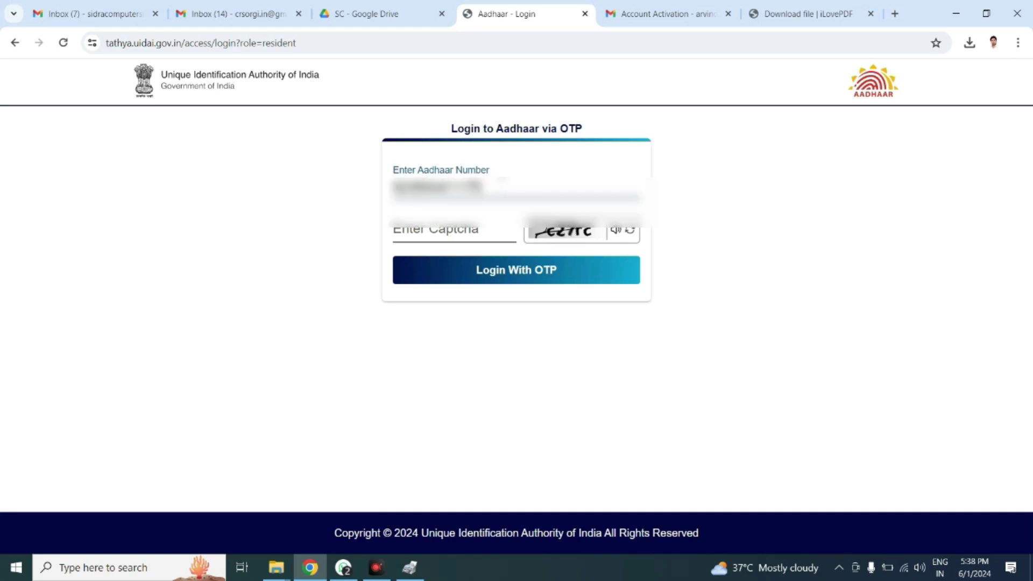
{"action": "left_click", "coordinate": [481, 229]}
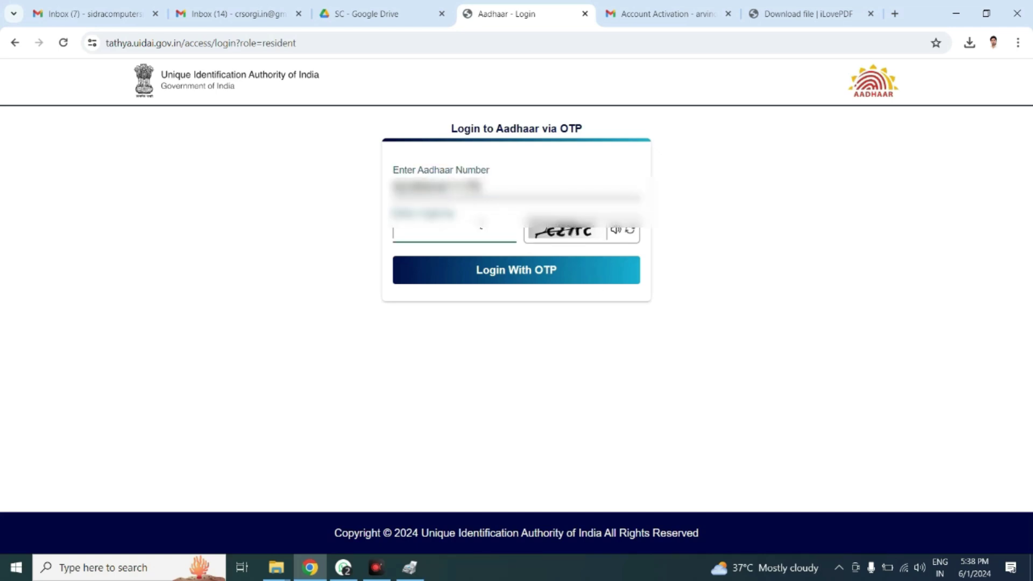
{"action": "left_click", "coordinate": [509, 283]}
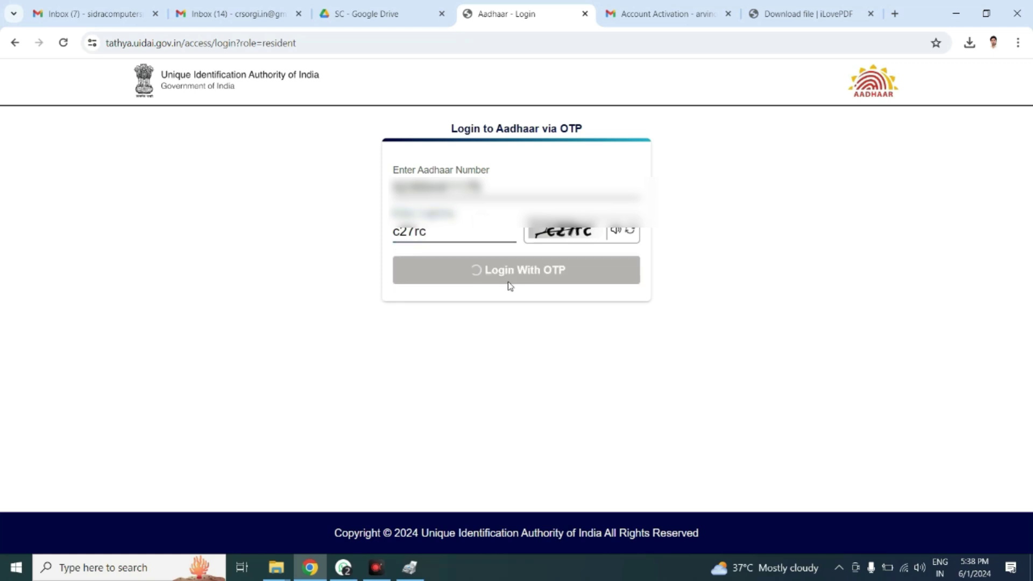
{"action": "left_click", "coordinate": [473, 295]}
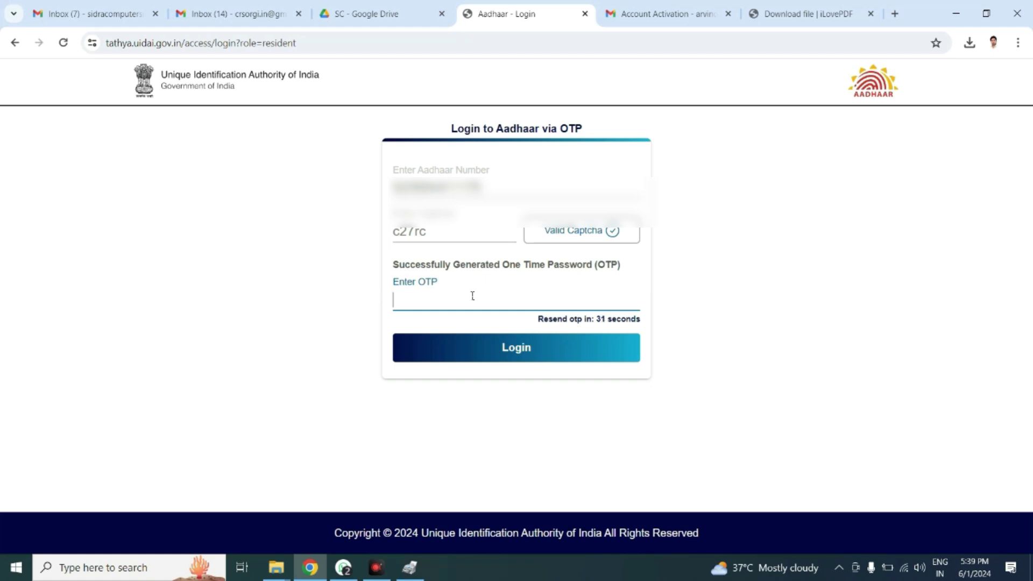
Step: Log in and resume the draft-stage Aadhaar Update request from the Requests list
{"action": "left_click", "coordinate": [543, 347]}
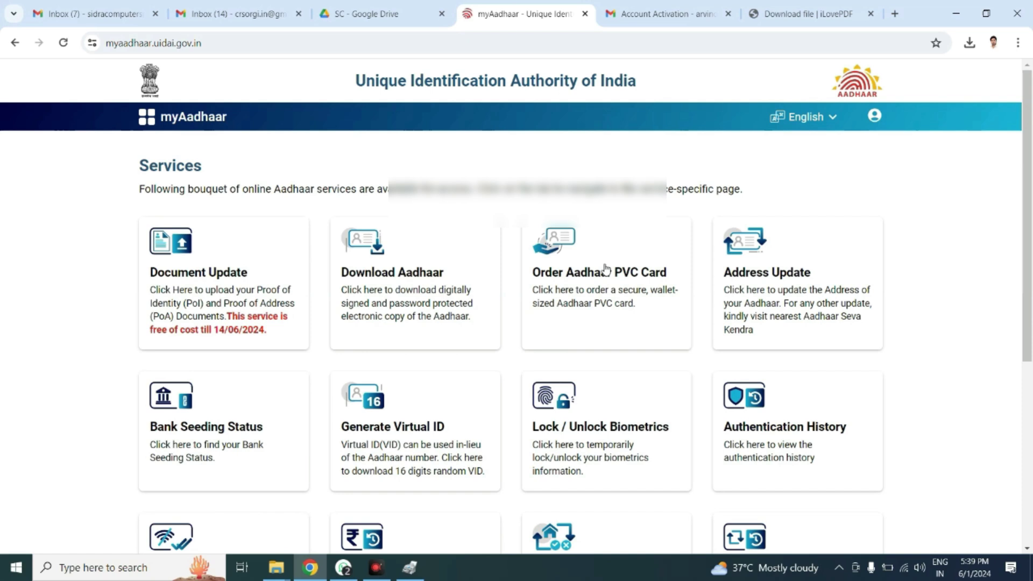
{"action": "scroll", "coordinate": [606, 269], "scroll_direction": "down", "scroll_amount": 5}
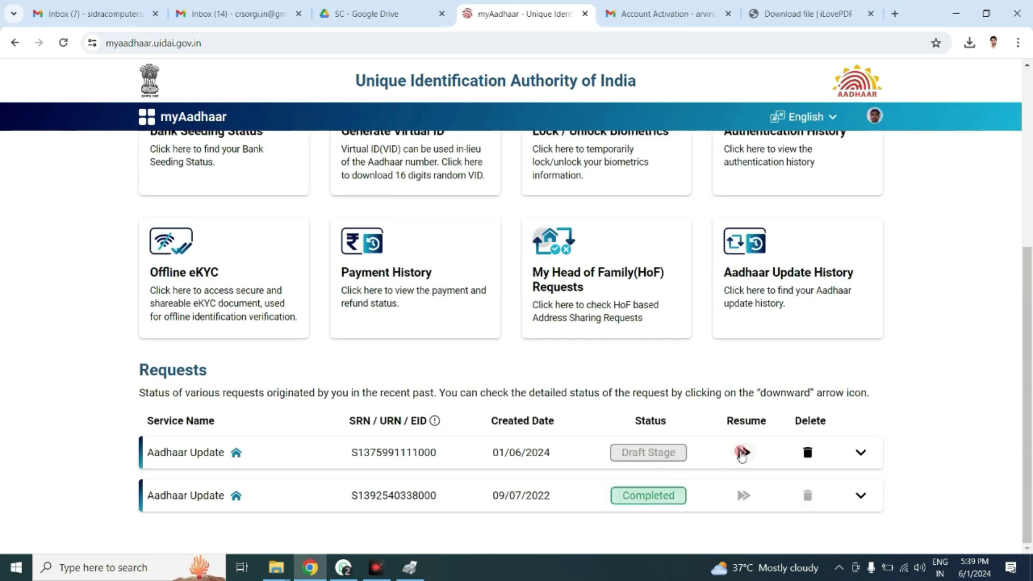
{"action": "left_click", "coordinate": [743, 452]}
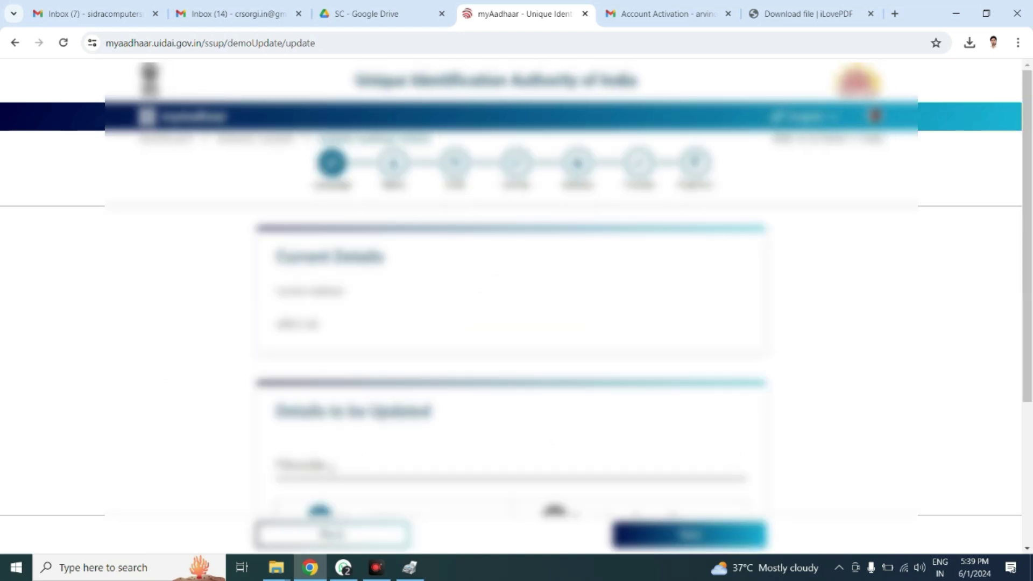
Step: Type the person's name into the English Care of field
{"action": "scroll", "coordinate": [351, 404], "scroll_direction": "down", "scroll_amount": 3}
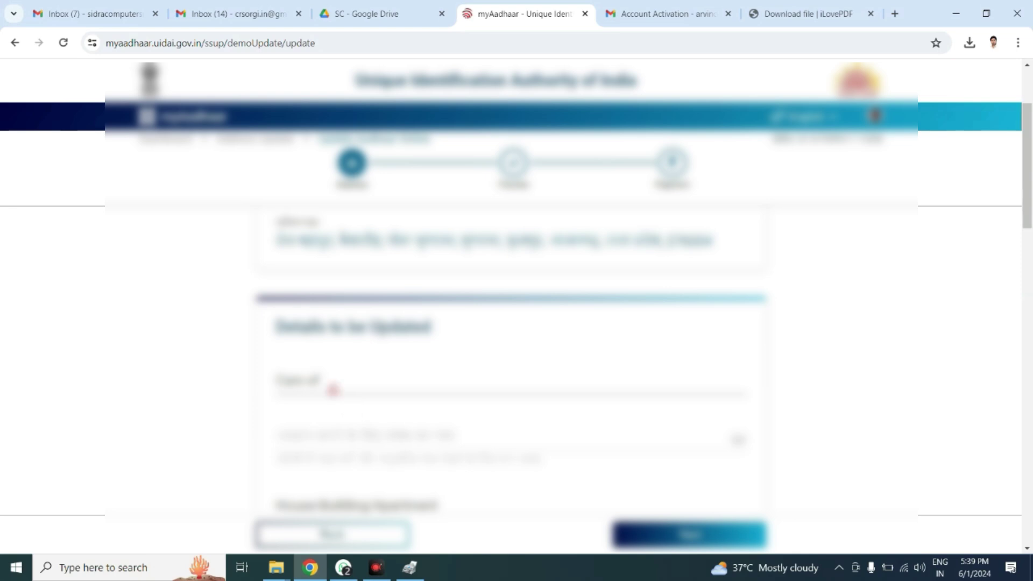
{"action": "left_click", "coordinate": [334, 391]}
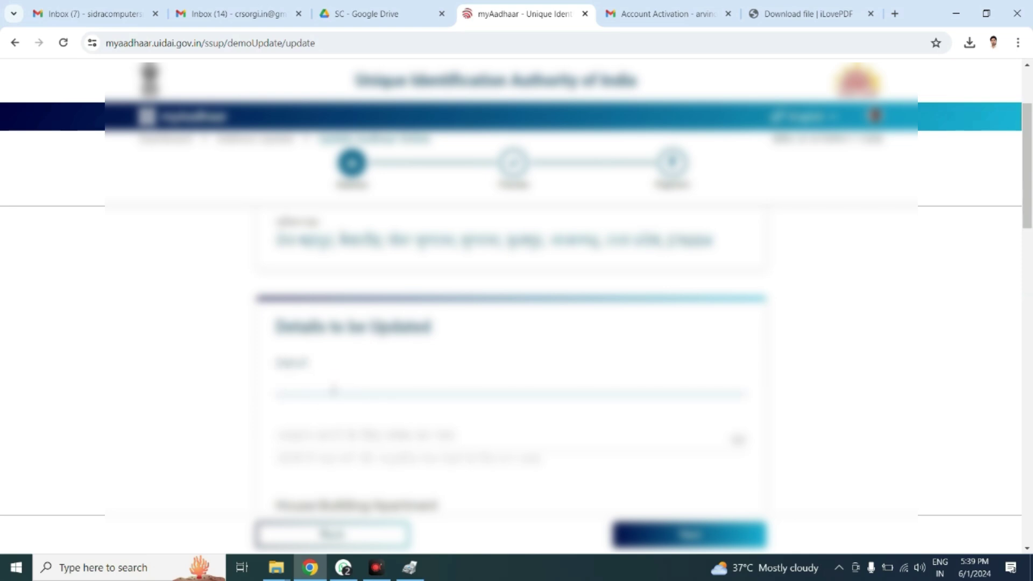
{"action": "type", "text": "S/O"}
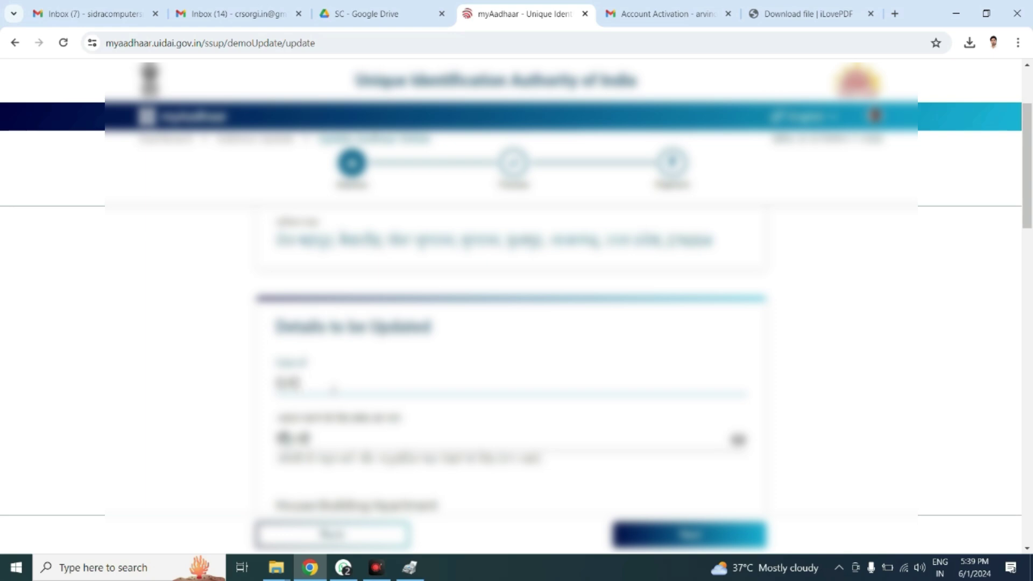
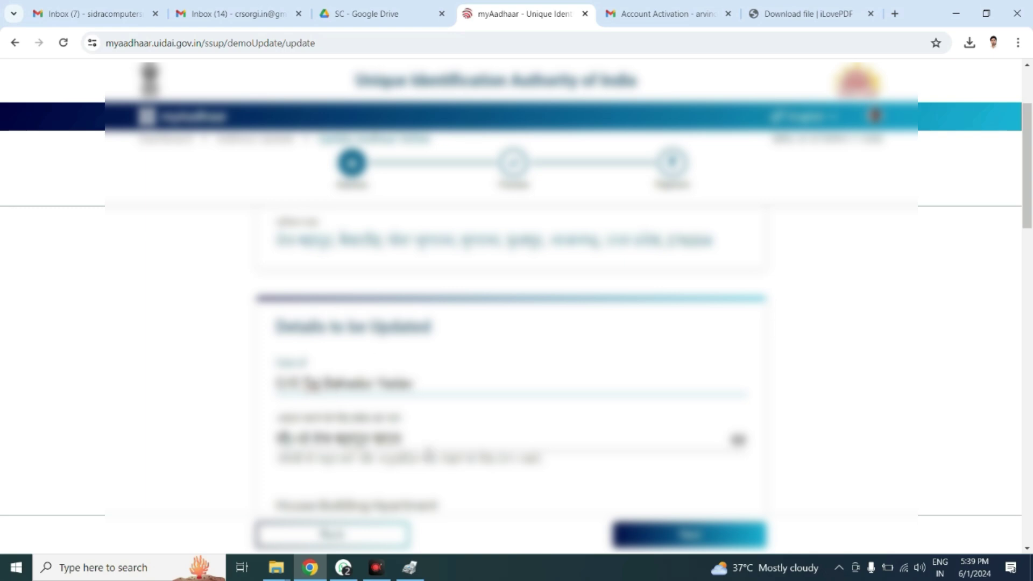
Step: Correct the Hindi Care of text, replacing wrong words and starting it with 'द्वारा'
{"action": "double_click", "coordinate": [291, 439]}
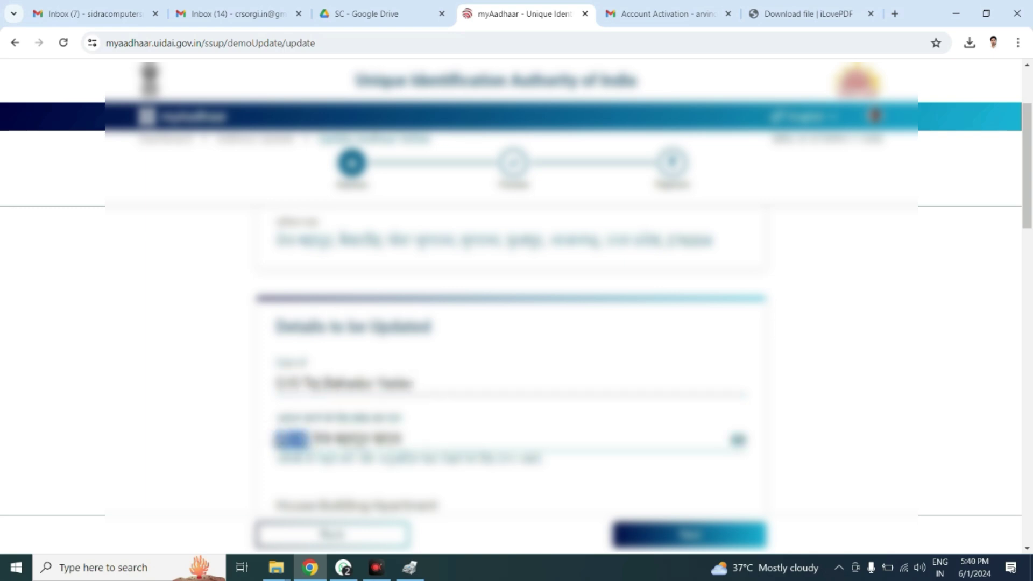
{"action": "key", "text": "super+space"}
{"action": "type", "text": "पता"}
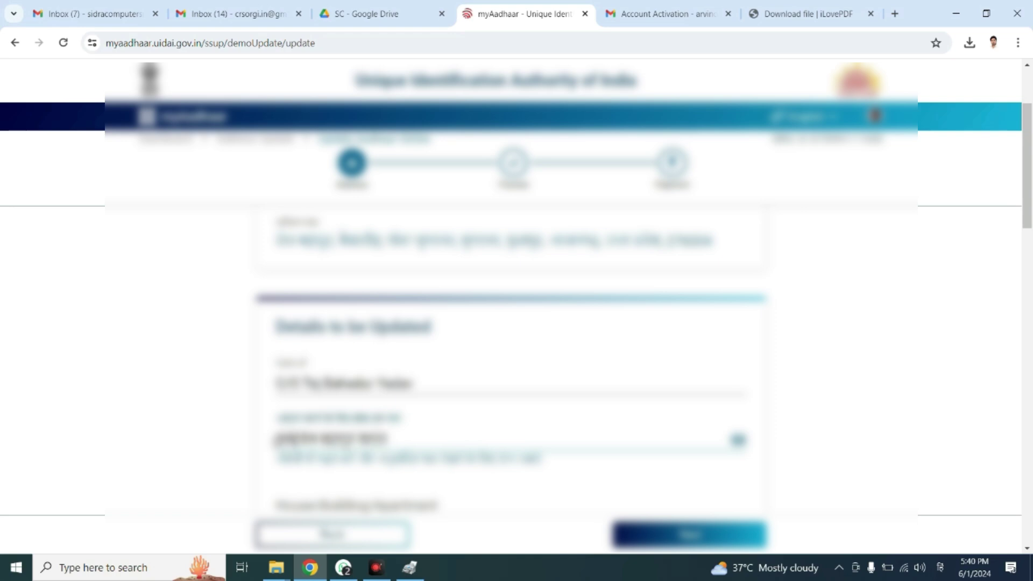
{"action": "type", "text": " नगर"}
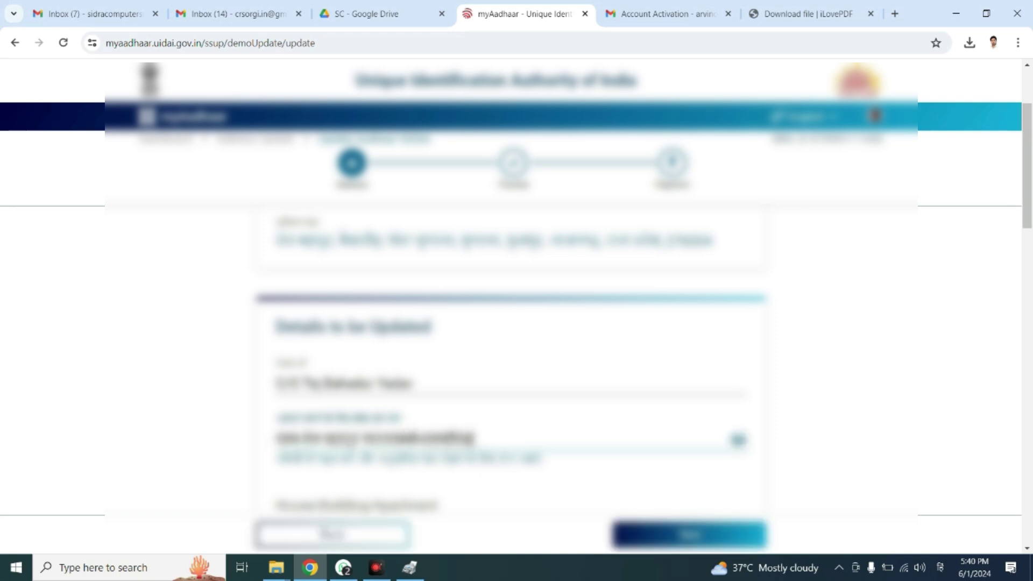
{"action": "double_click", "coordinate": [402, 439]}
{"action": "key", "text": "shift+Right"}
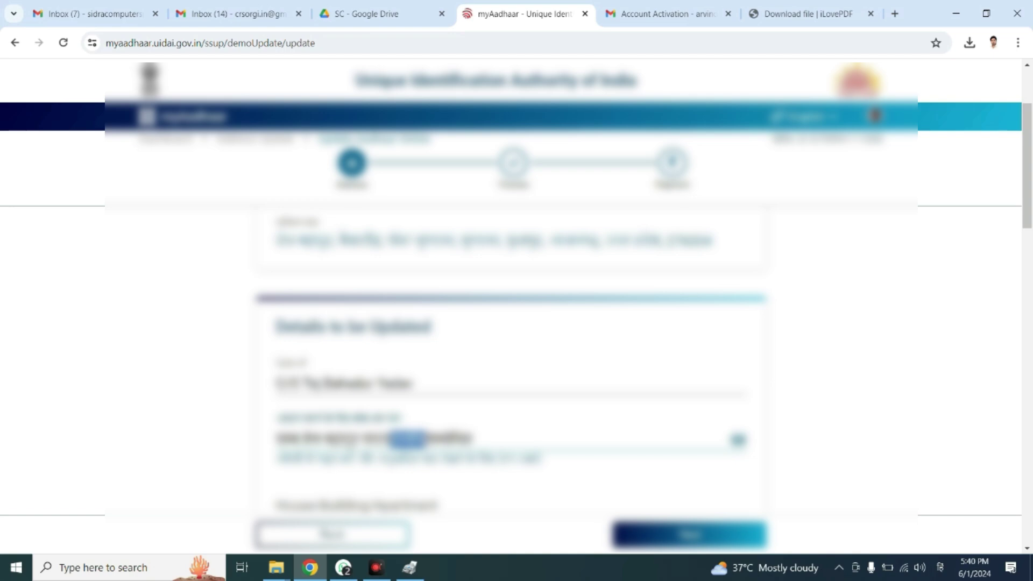
{"action": "key", "text": "BackSpace"}
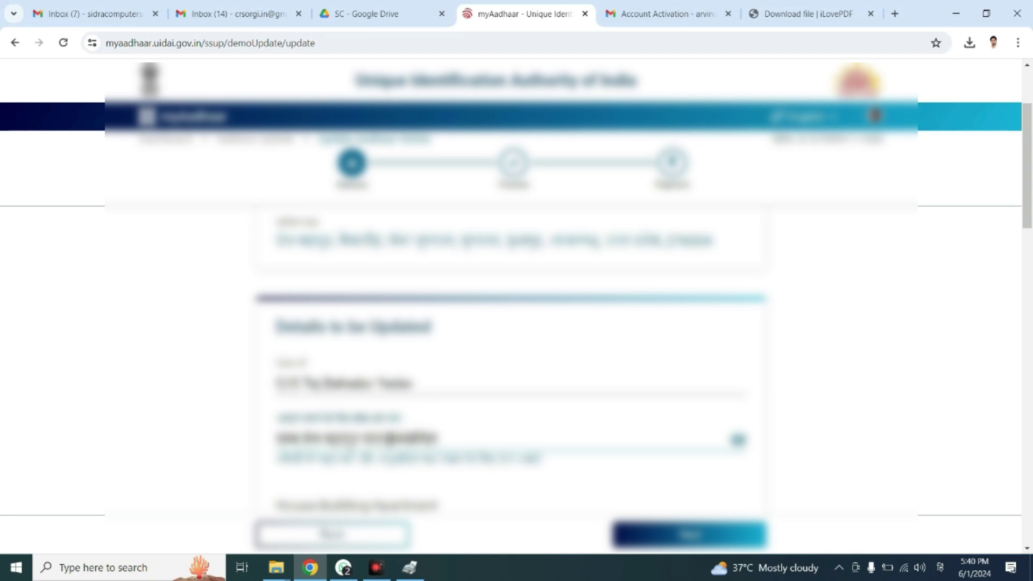
{"action": "key", "text": "ctrl+shift+Left"}
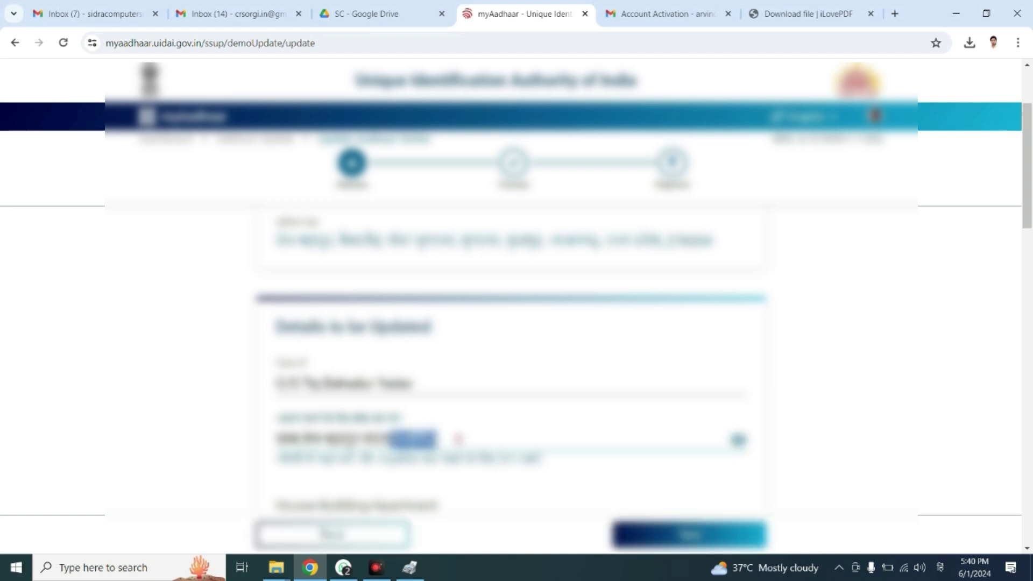
{"action": "key", "text": "BackSpace"}
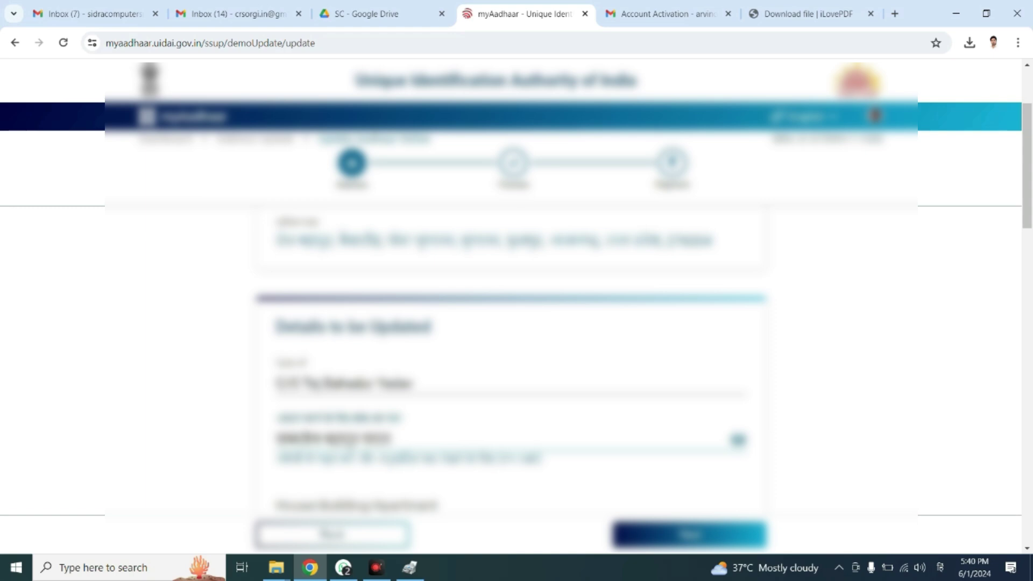
{"action": "left_click_drag", "start_coordinate": [304, 439], "coordinate": [279, 438]}
{"action": "type", "text": "द्वारा"}
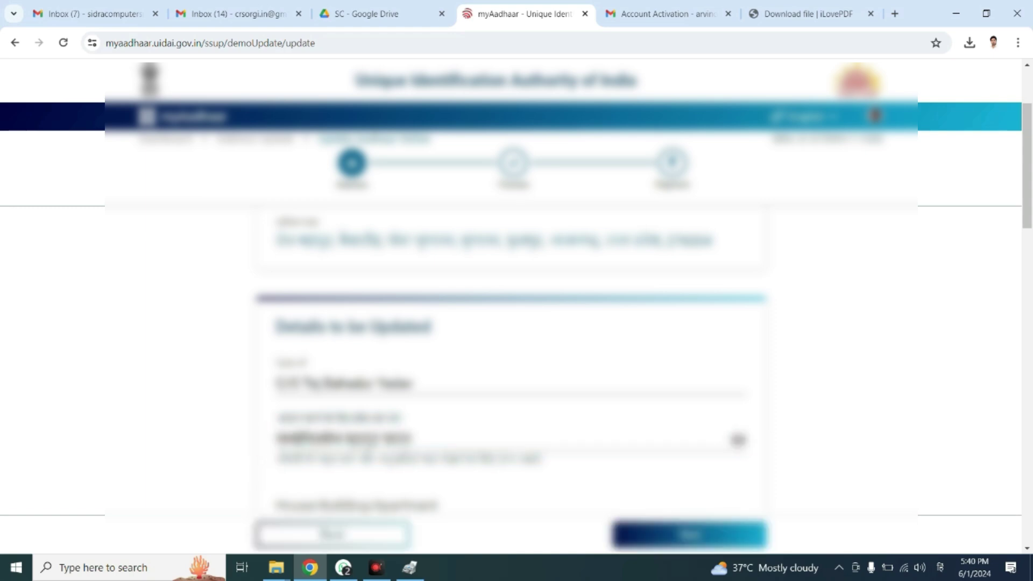
{"action": "left_click", "coordinate": [323, 438]}
{"action": "type", "text": "्"}
Step: Enter the village and taluka landmark in the Landmark field
{"action": "scroll", "coordinate": [355, 546], "scroll_direction": "down", "scroll_amount": 3}
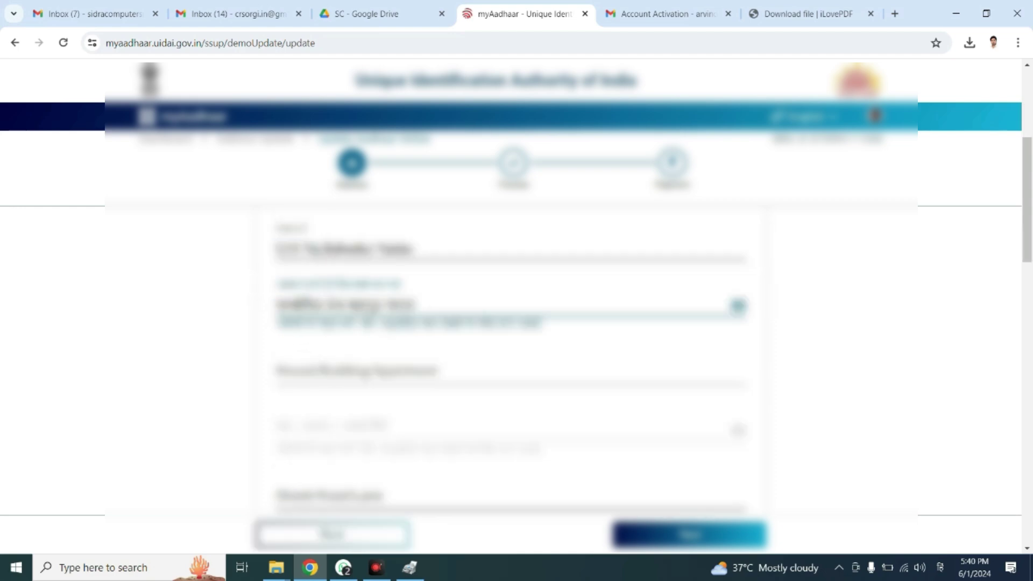
{"action": "left_click", "coordinate": [398, 374]}
{"action": "scroll", "coordinate": [398, 376], "scroll_direction": "down", "scroll_amount": 2}
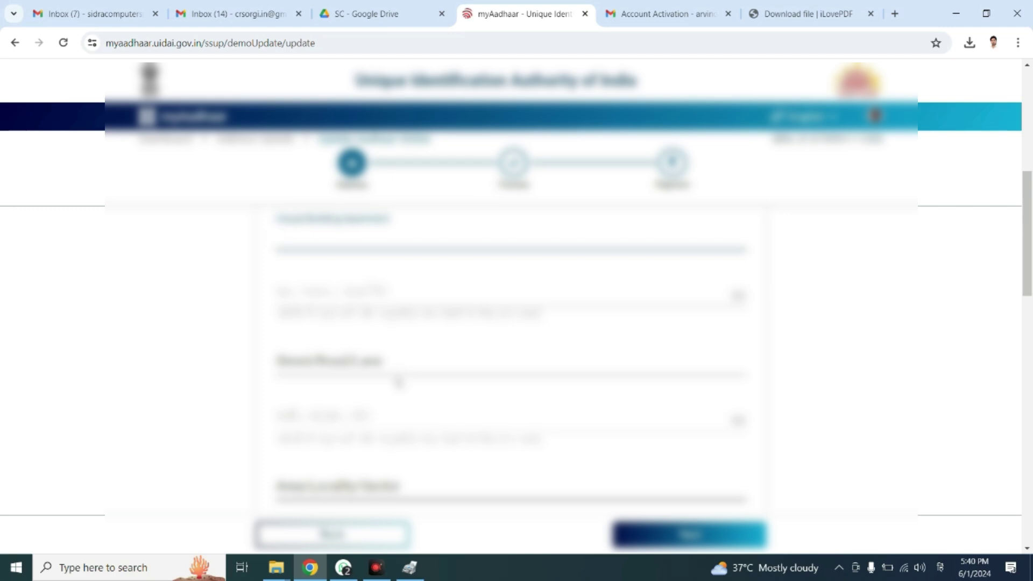
{"action": "scroll", "coordinate": [399, 383], "scroll_direction": "down", "scroll_amount": 1}
{"action": "scroll", "coordinate": [400, 383], "scroll_direction": "down", "scroll_amount": 1}
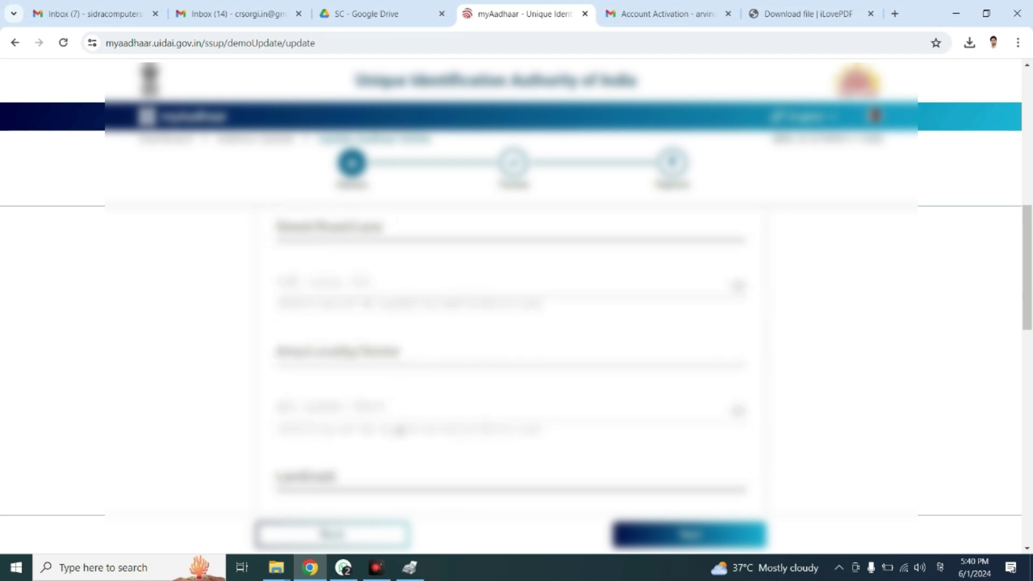
{"action": "scroll", "coordinate": [399, 428], "scroll_direction": "down", "scroll_amount": 1}
{"action": "left_click", "coordinate": [357, 414]}
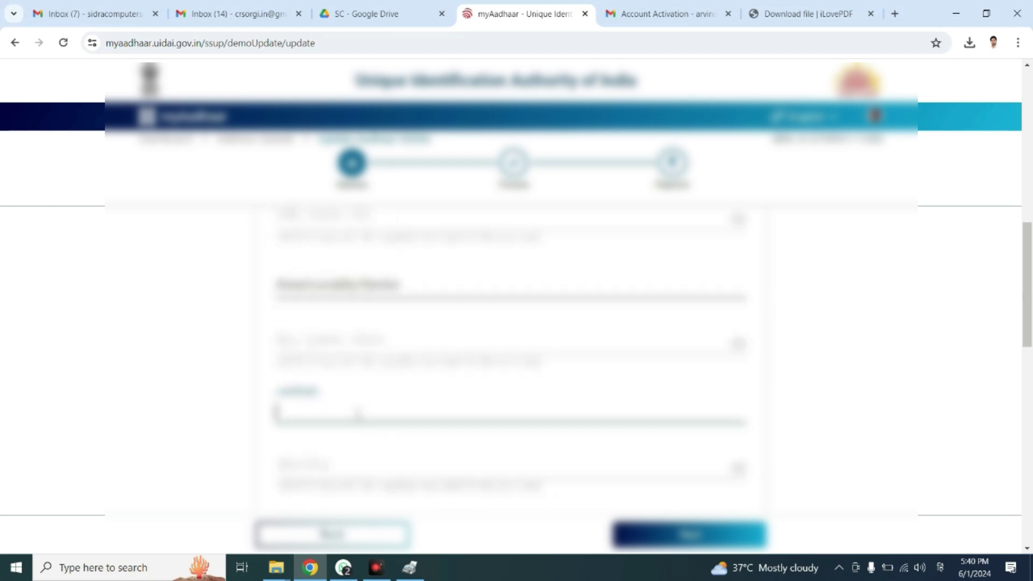
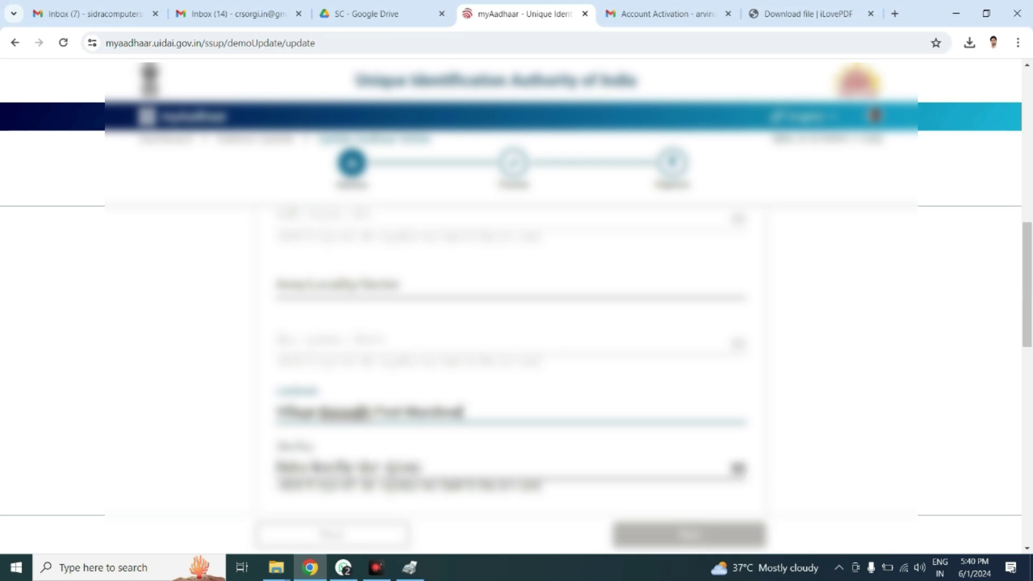
{"action": "key", "text": "Tab"}
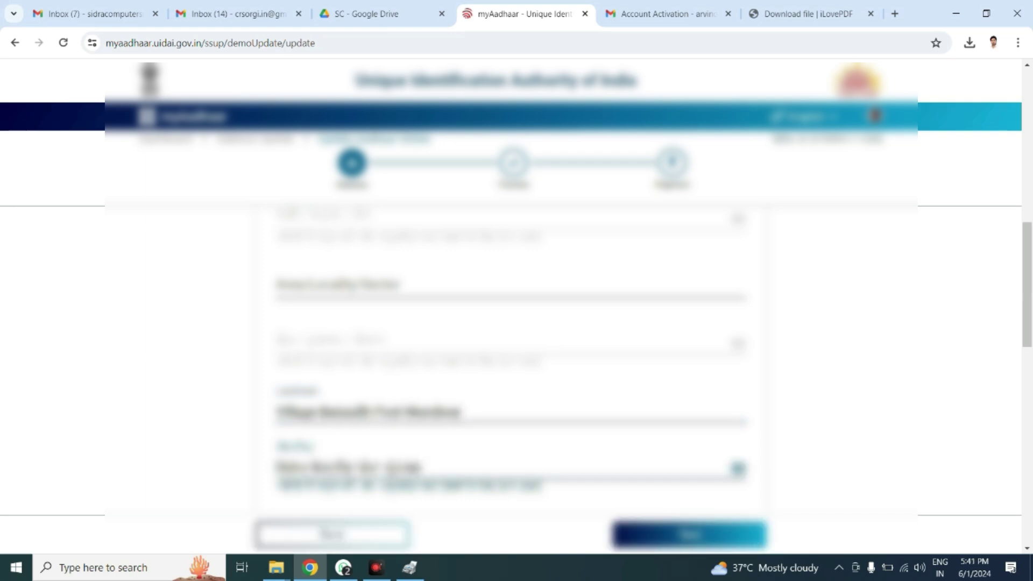
Step: Delete the start of the Village/Town/City value
{"action": "left_click_drag", "start_coordinate": [307, 466], "coordinate": [266, 480]}
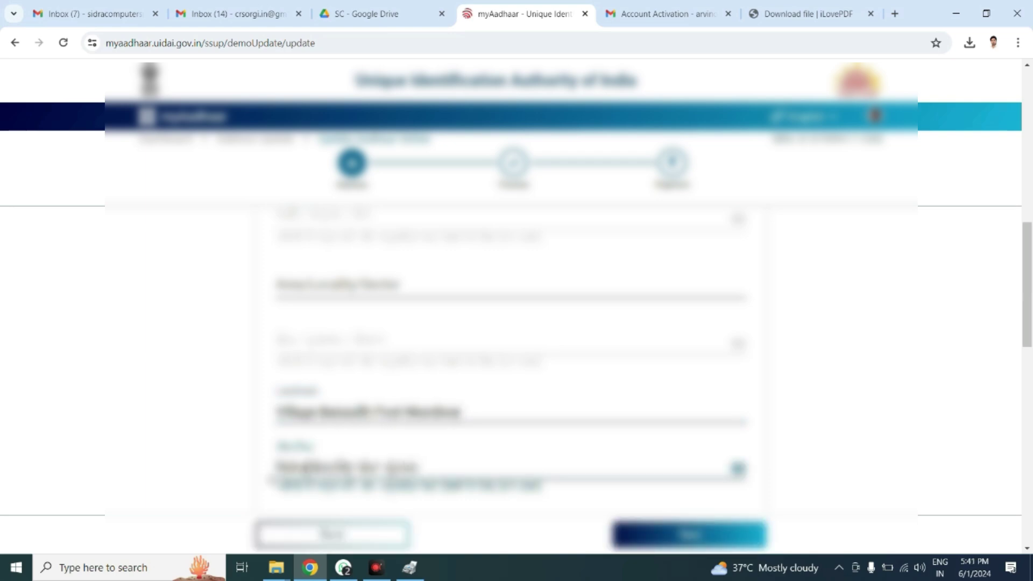
{"action": "key", "text": "BackSpace"}
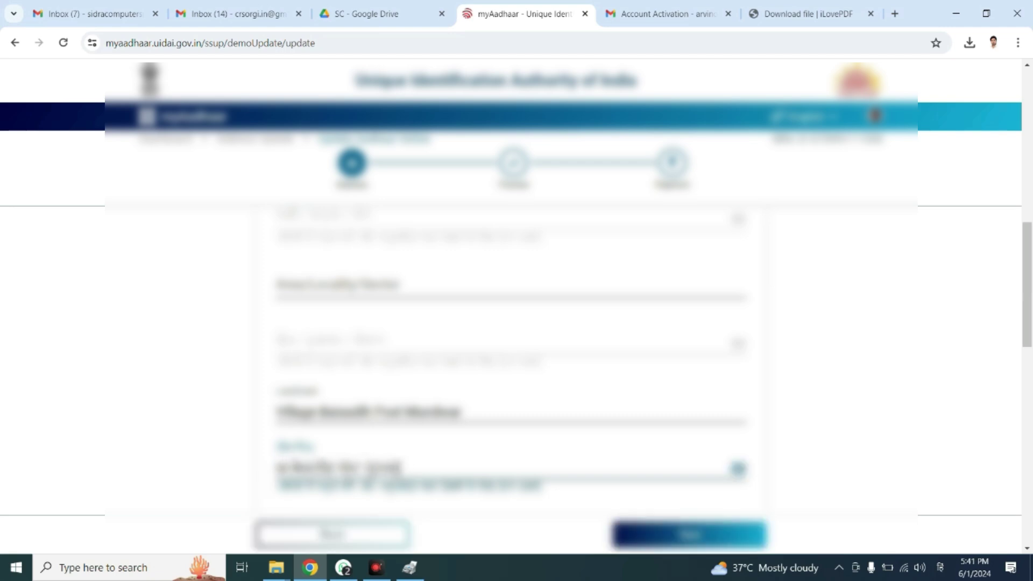
{"action": "left_click", "coordinate": [289, 466]}
{"action": "left_click", "coordinate": [412, 466]}
{"action": "left_click", "coordinate": [233, 463]}
{"action": "scroll", "coordinate": [264, 461], "scroll_direction": "down", "scroll_amount": 3}
Step: Remove the landmark's trailing character and bring up the on-screen keyboard for the local-language Village/Town/City text
{"action": "left_click", "coordinate": [277, 401]}
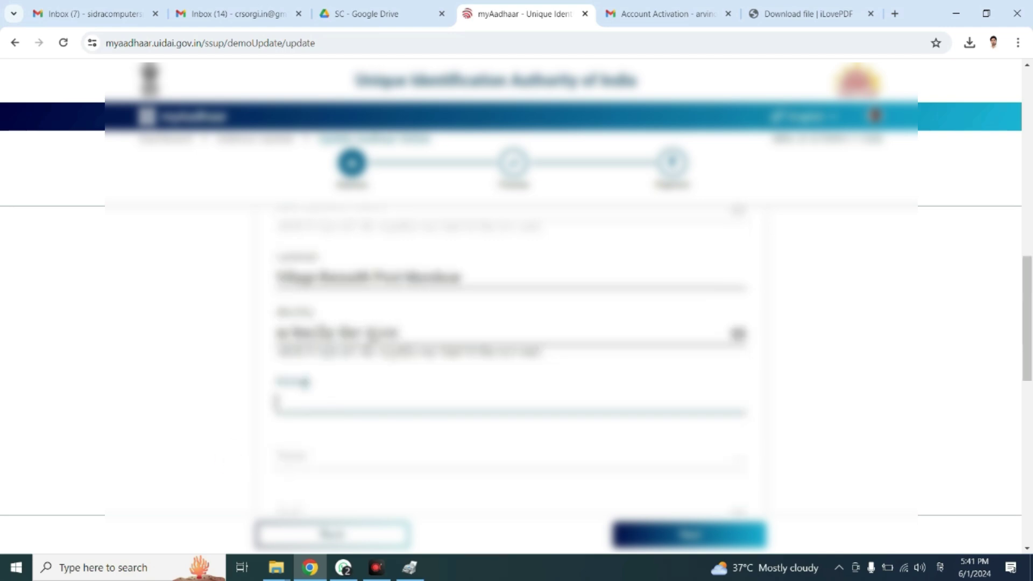
{"action": "left_click", "coordinate": [398, 333]}
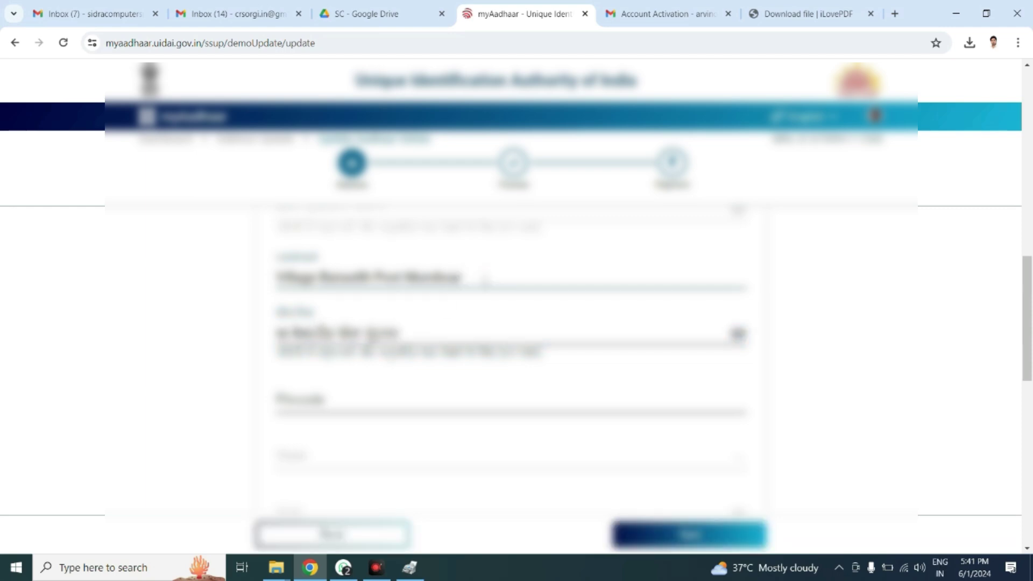
{"action": "left_click", "coordinate": [465, 278]}
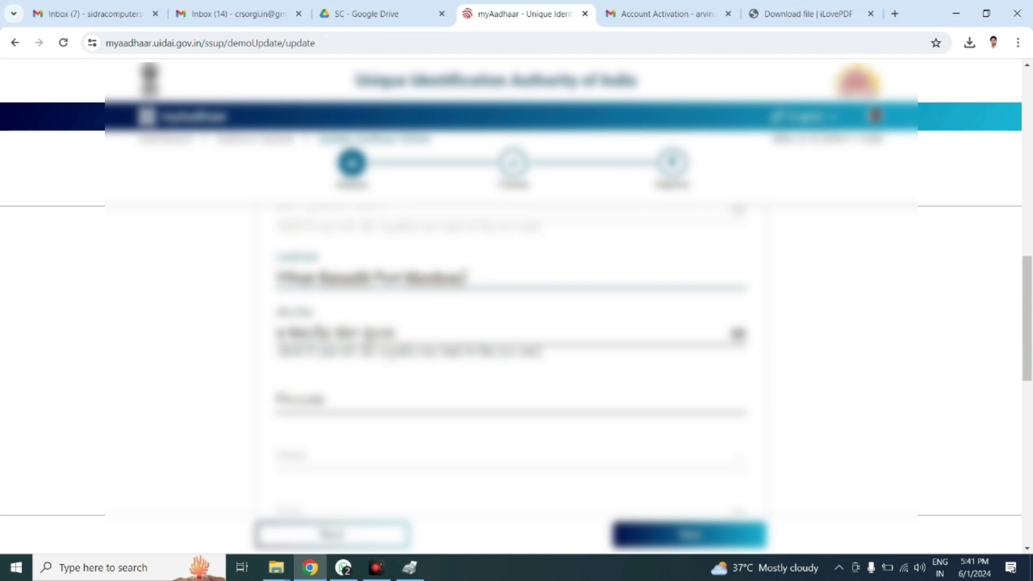
{"action": "key", "text": "BackSpace"}
{"action": "key", "text": "BackSpace"}
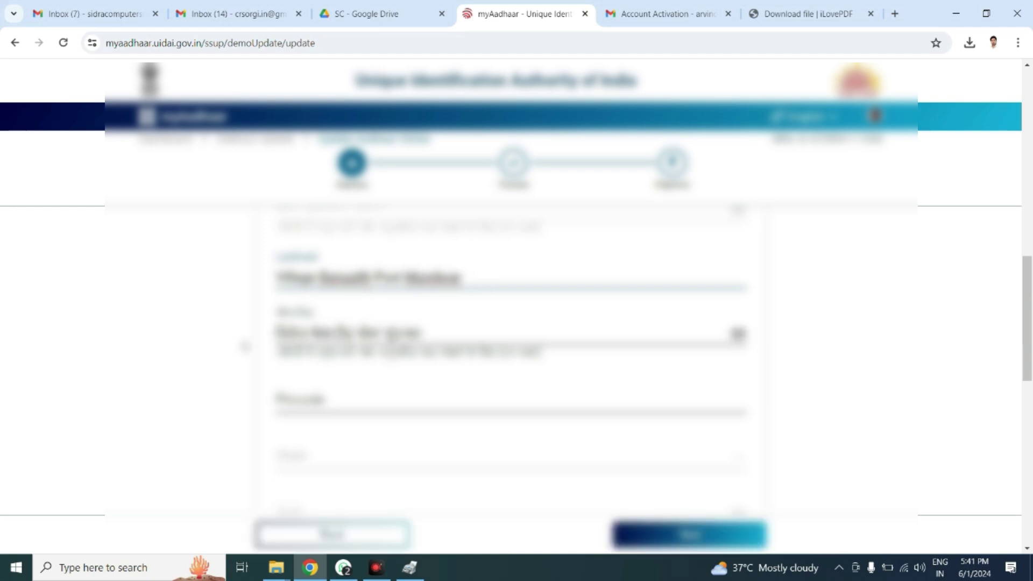
{"action": "left_click", "coordinate": [247, 346]}
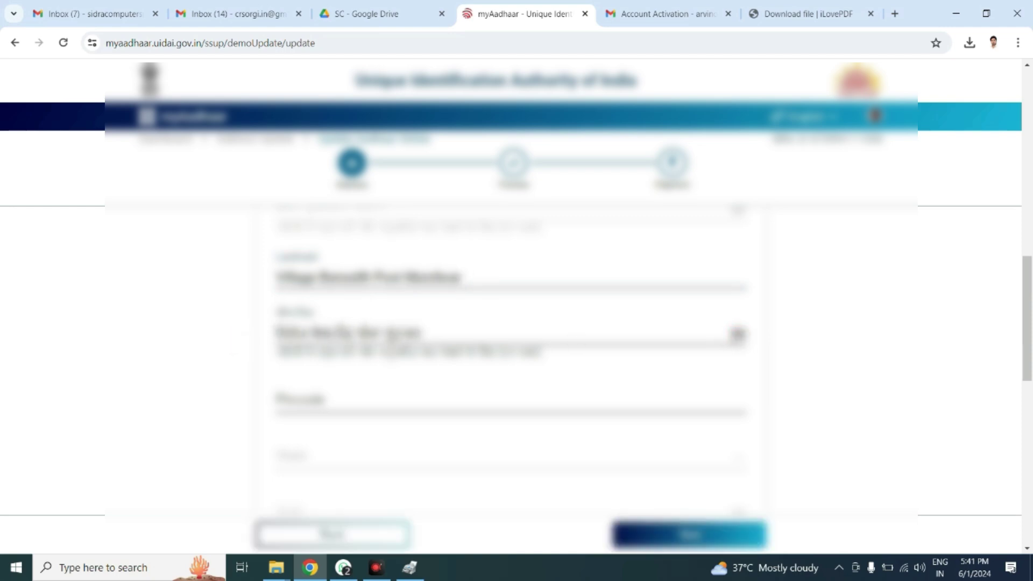
{"action": "left_click", "coordinate": [737, 334]}
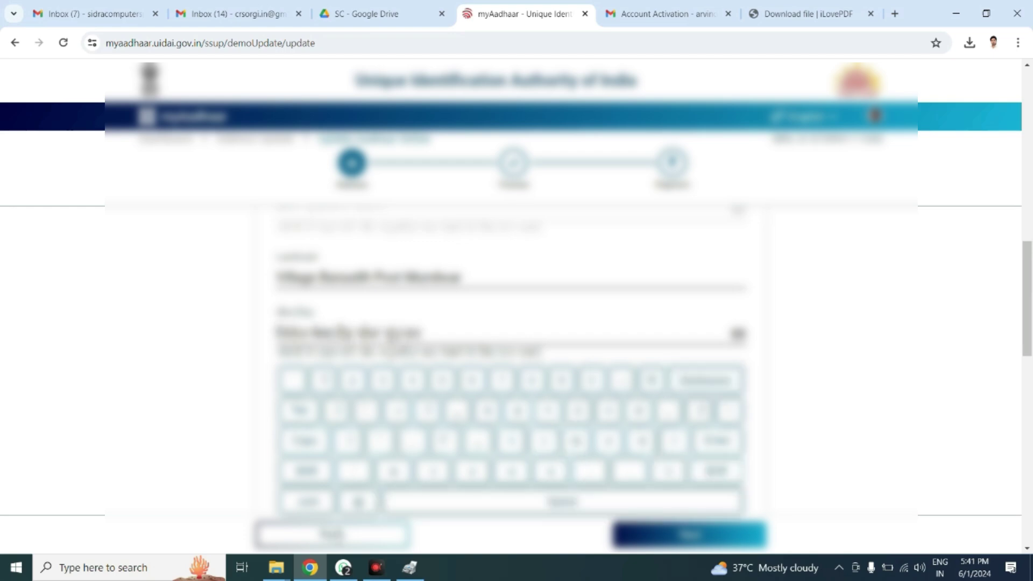
{"action": "left_click", "coordinate": [294, 333]}
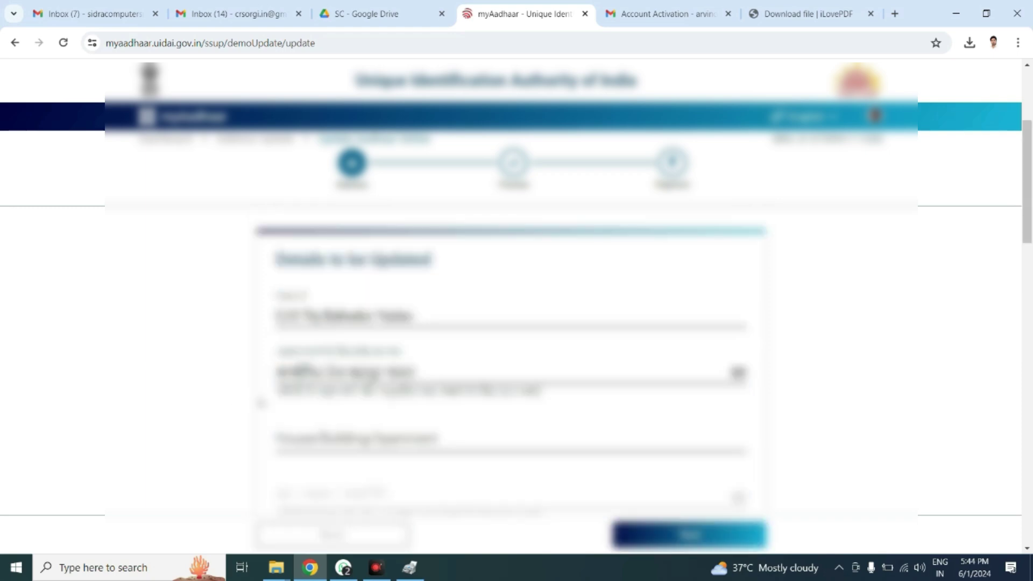
Step: Choose the district for the new address from the District list
{"action": "scroll", "coordinate": [534, 429], "scroll_direction": "down", "scroll_amount": 1}
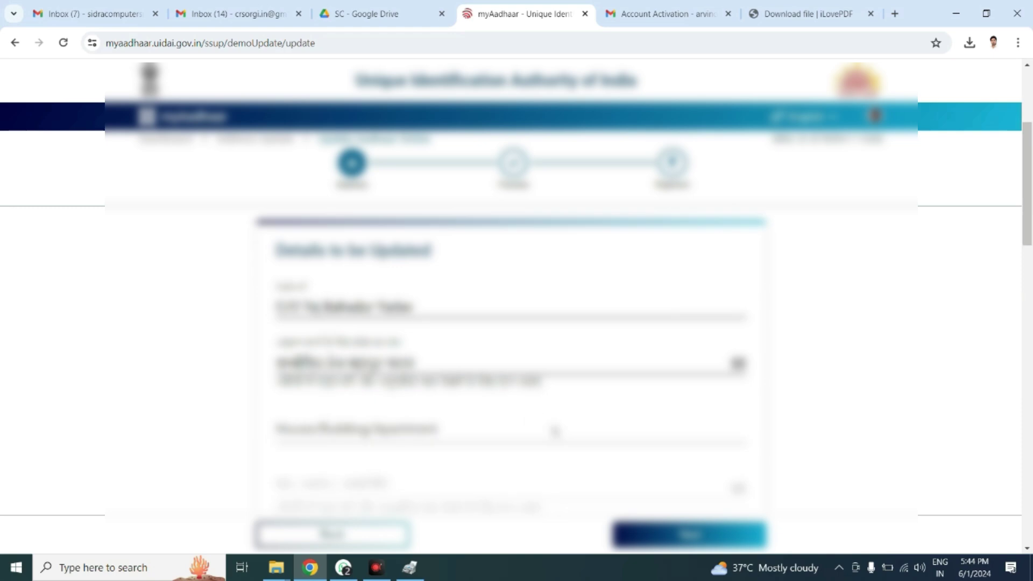
{"action": "scroll", "coordinate": [506, 419], "scroll_direction": "down", "scroll_amount": 5}
{"action": "scroll", "coordinate": [446, 406], "scroll_direction": "down", "scroll_amount": 4}
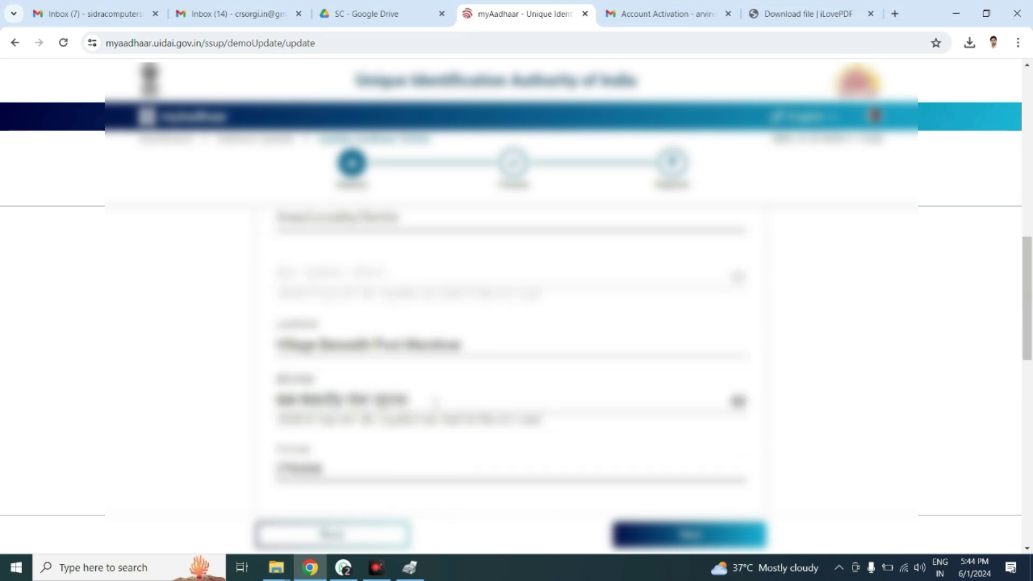
{"action": "scroll", "coordinate": [471, 400], "scroll_direction": "down", "scroll_amount": 2}
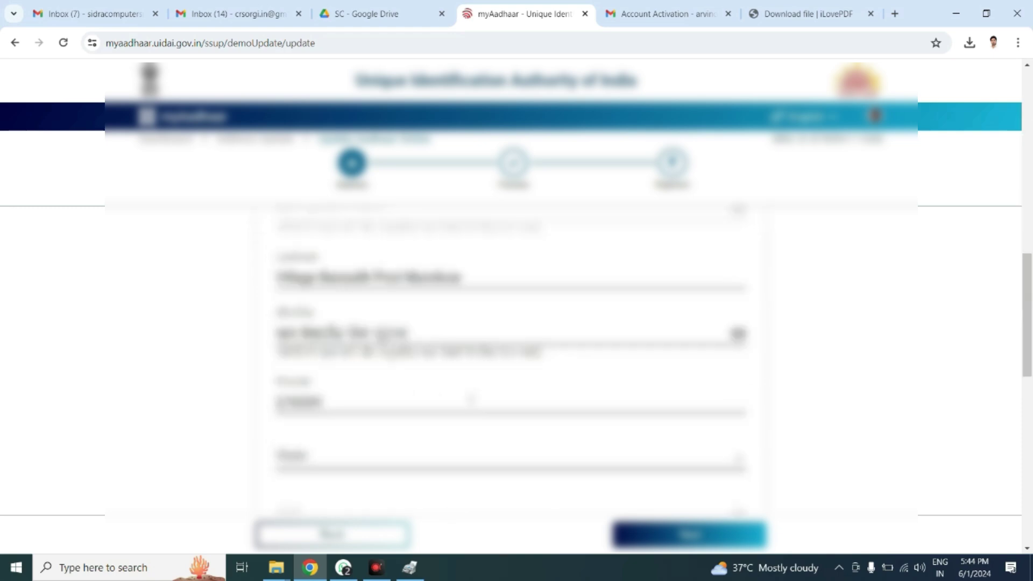
{"action": "scroll", "coordinate": [470, 399], "scroll_direction": "down", "scroll_amount": 3}
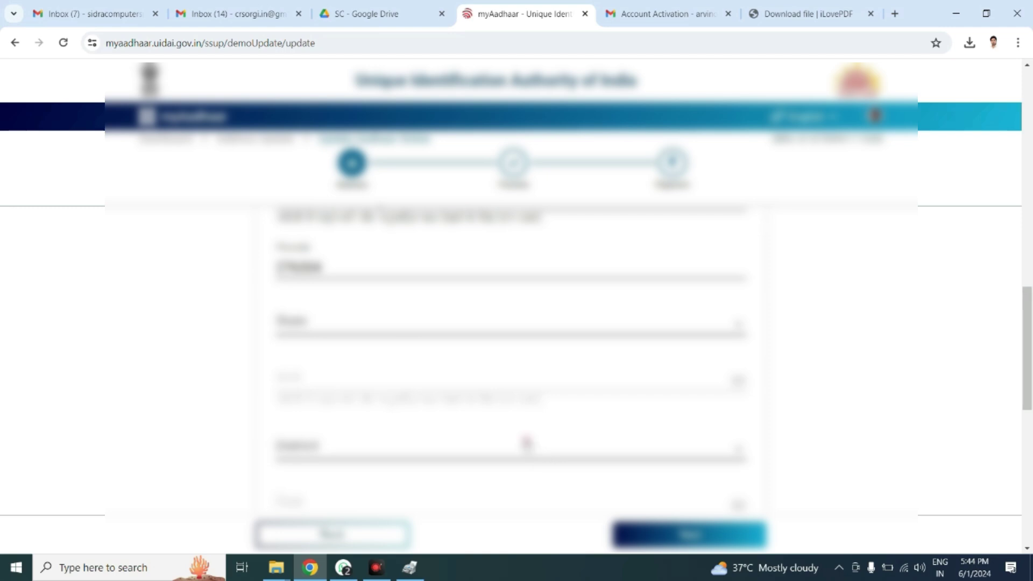
{"action": "left_click", "coordinate": [526, 446]}
{"action": "left_click", "coordinate": [456, 468]}
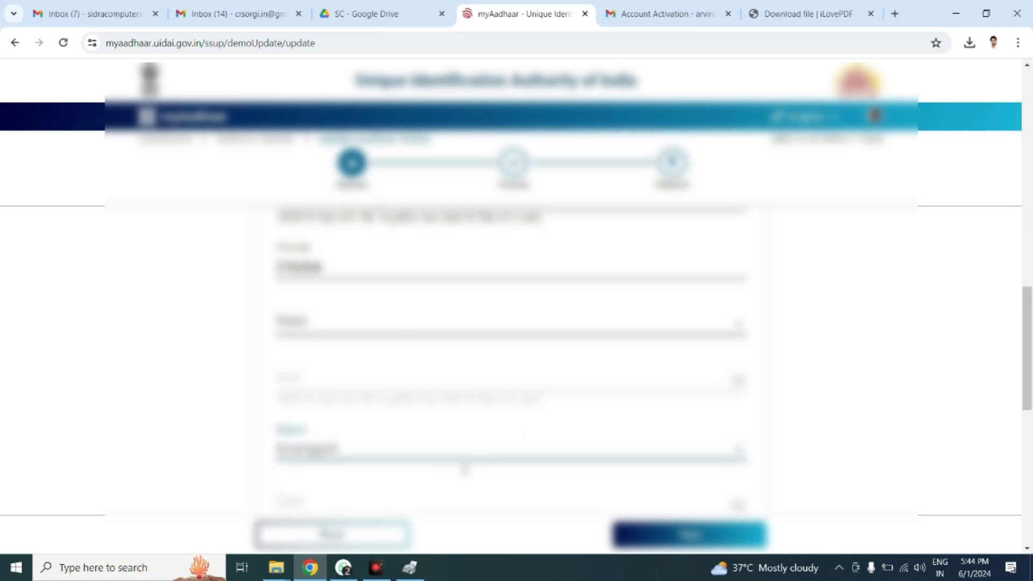
Step: Pick the village/town/city from its dropdown with the arrow keys and continue
{"action": "scroll", "coordinate": [463, 469], "scroll_direction": "down", "scroll_amount": 3}
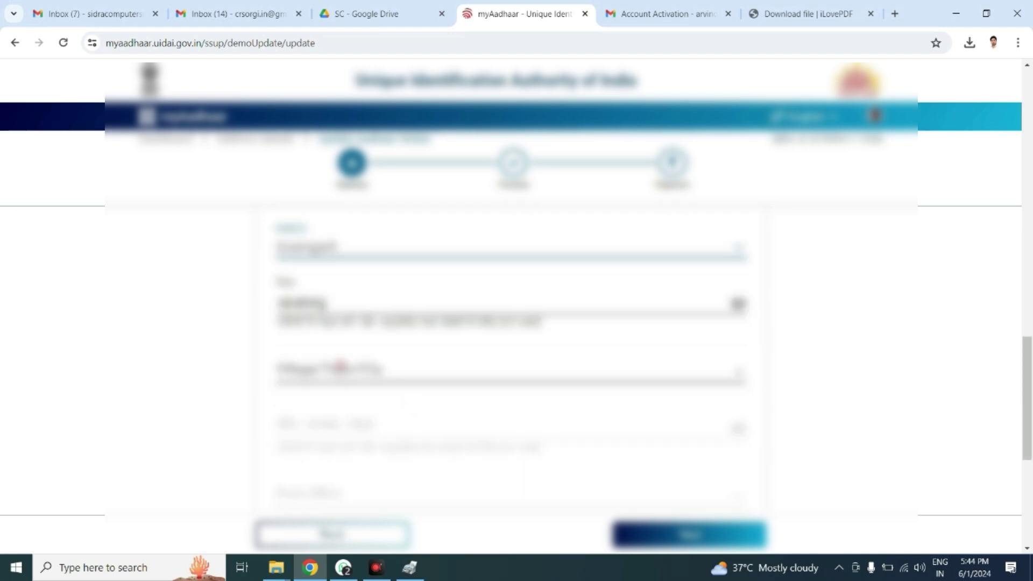
{"action": "left_click", "coordinate": [340, 367]}
{"action": "key", "text": "Down"}
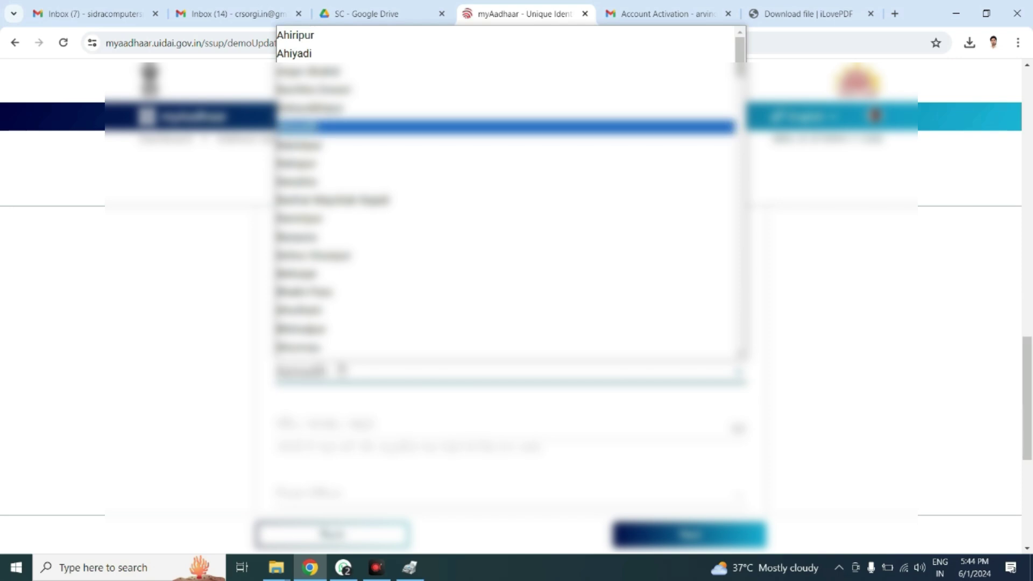
{"action": "key", "text": "Return"}
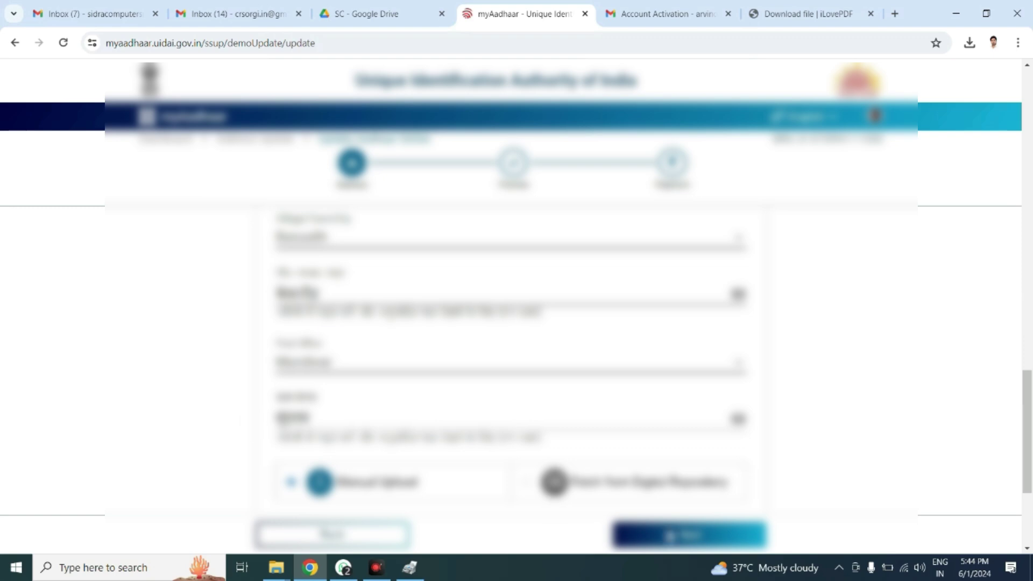
{"action": "left_click", "coordinate": [673, 532]}
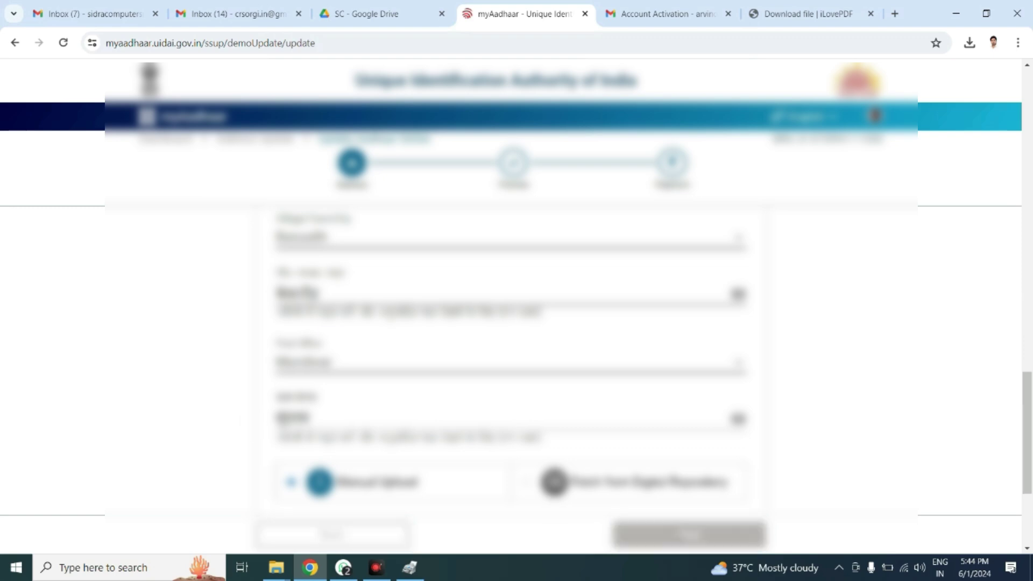
Step: Select Uttar Pradesh as the State and continue to the review page
{"action": "scroll", "coordinate": [639, 472], "scroll_direction": "down", "scroll_amount": 3}
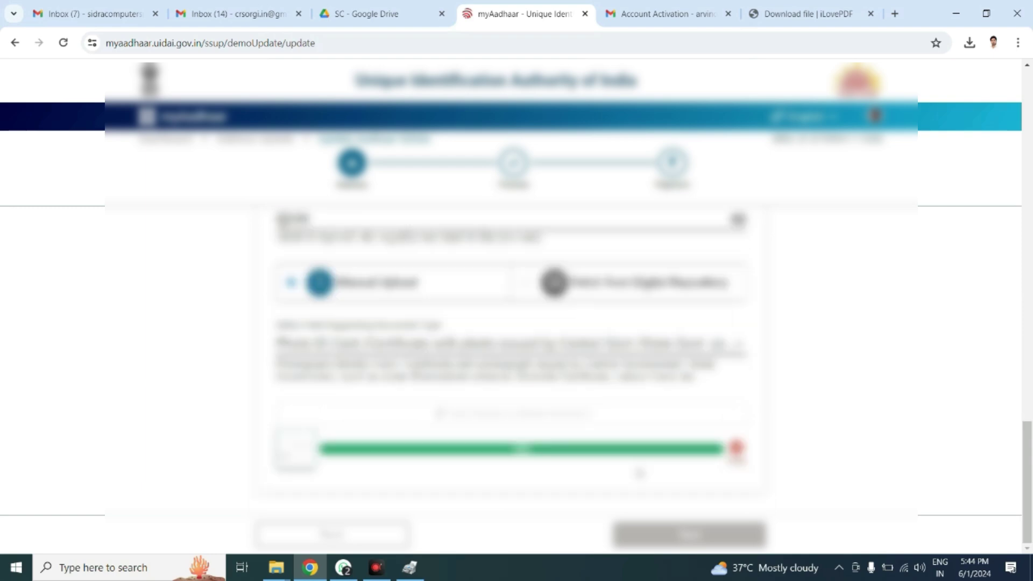
{"action": "scroll", "coordinate": [640, 470], "scroll_direction": "up", "scroll_amount": 3}
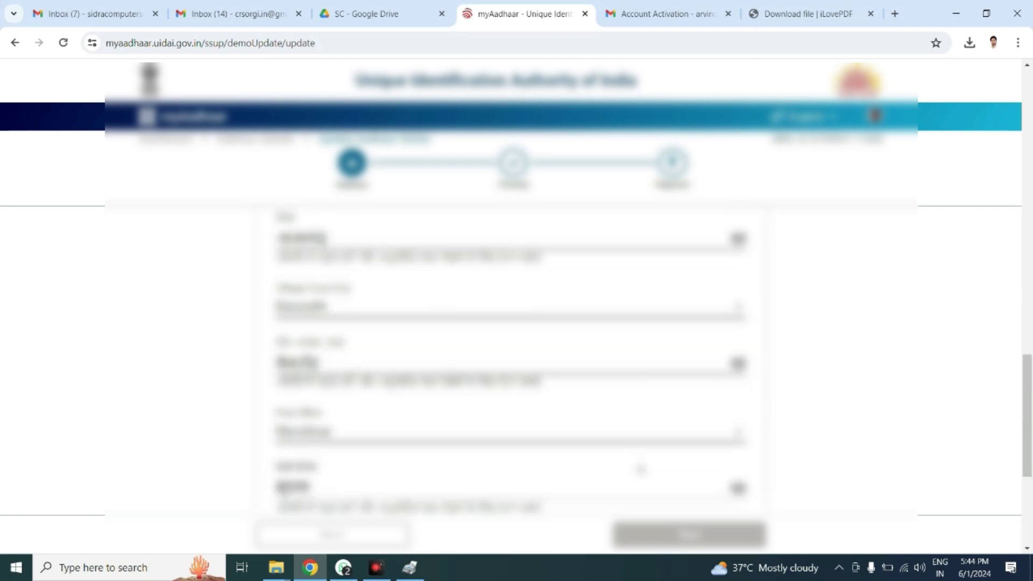
{"action": "scroll", "coordinate": [640, 469], "scroll_direction": "up", "scroll_amount": 3}
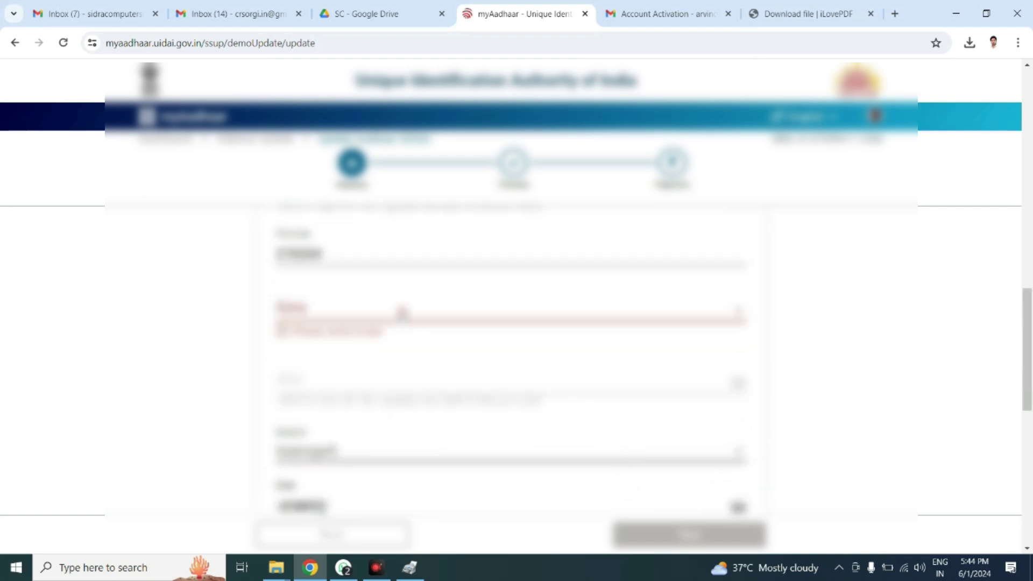
{"action": "left_click", "coordinate": [400, 314]}
{"action": "left_click", "coordinate": [346, 332]}
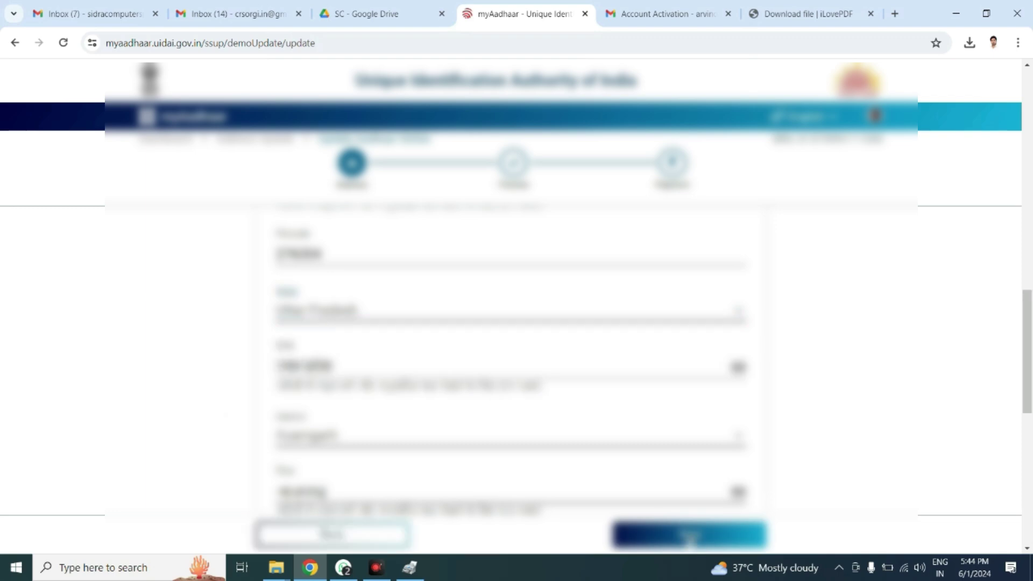
{"action": "left_click", "coordinate": [690, 535]}
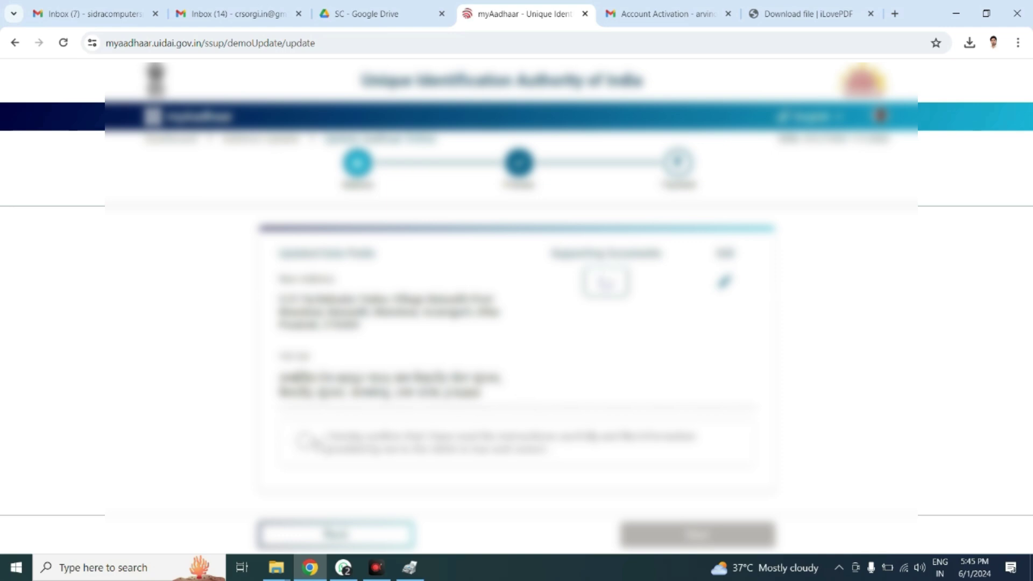
Step: Tick and agree to the declaration, re-accepting it after unticking once, then proceed
{"action": "left_click", "coordinate": [305, 442]}
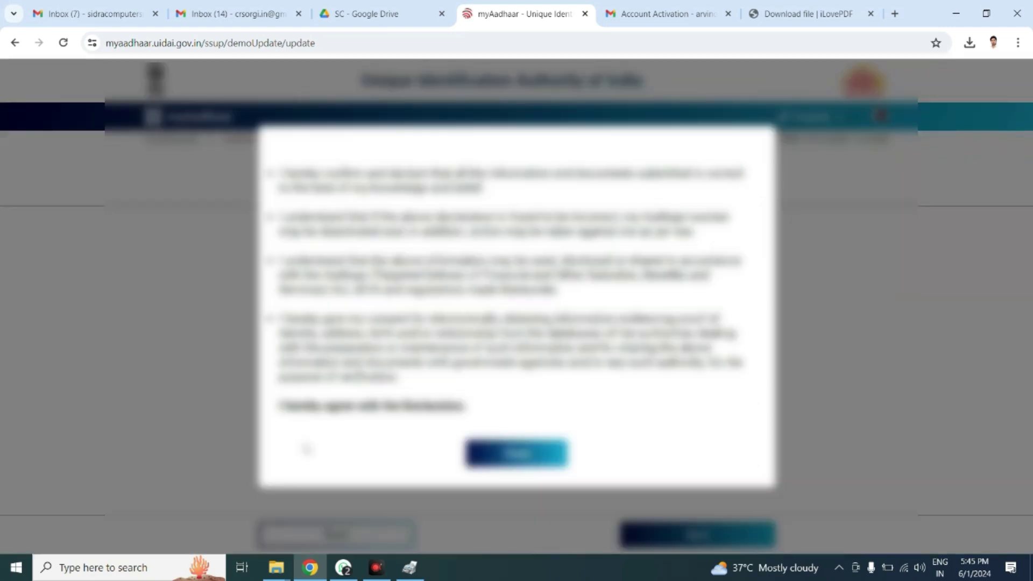
{"action": "left_click", "coordinate": [516, 454]}
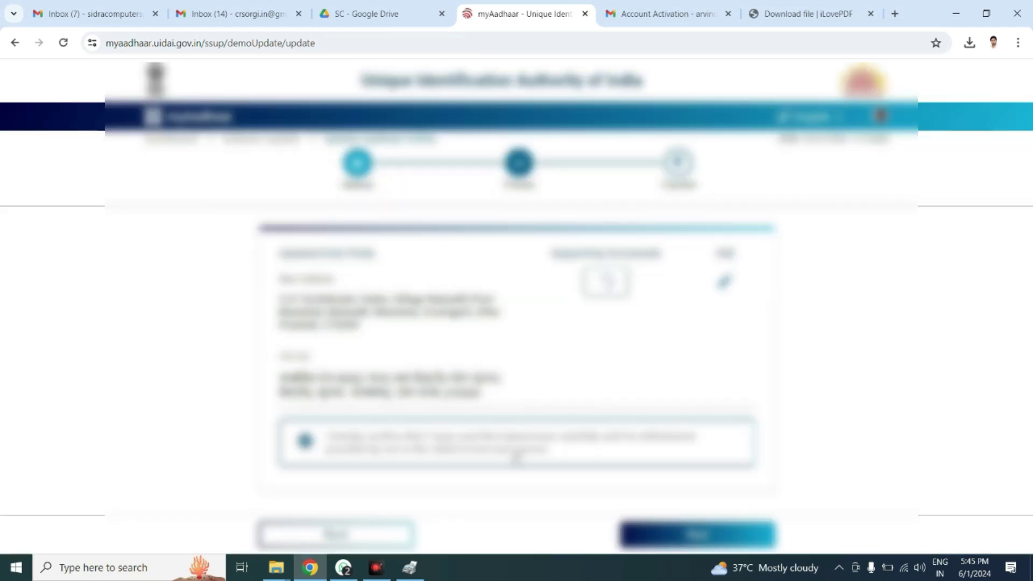
{"action": "left_click", "coordinate": [306, 446]}
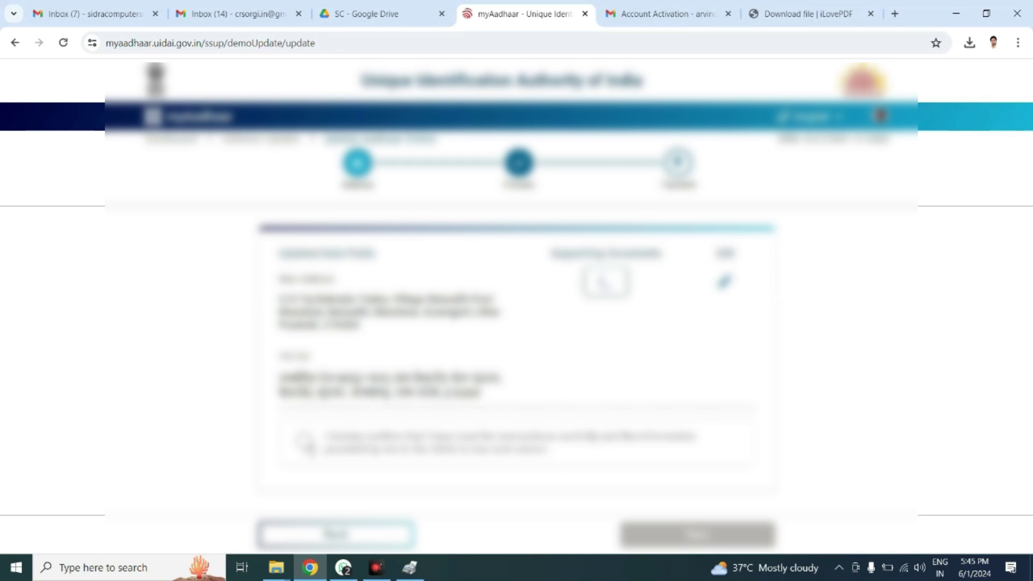
{"action": "left_click", "coordinate": [305, 443]}
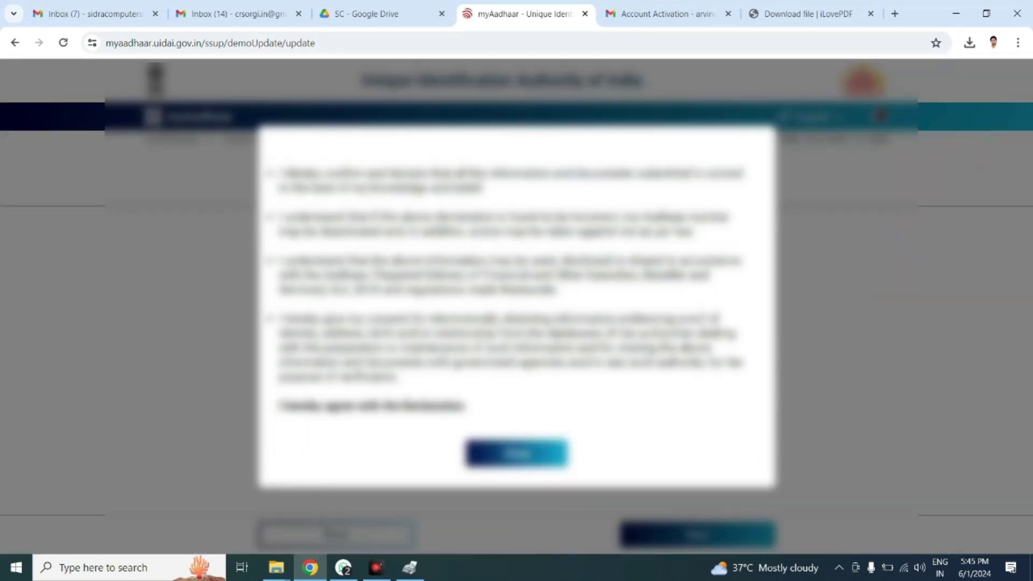
{"action": "left_click", "coordinate": [516, 454]}
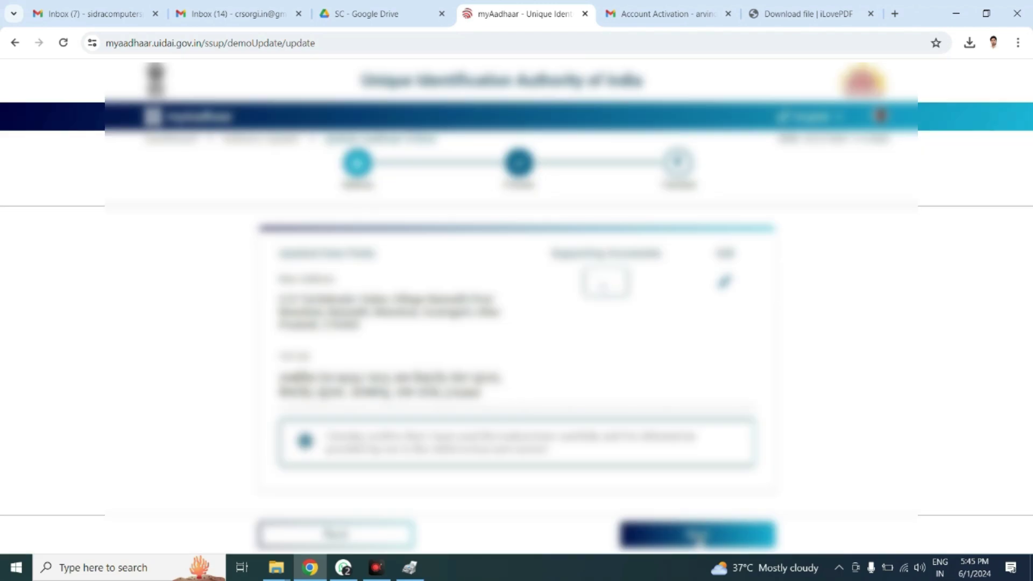
{"action": "left_click", "coordinate": [698, 536]}
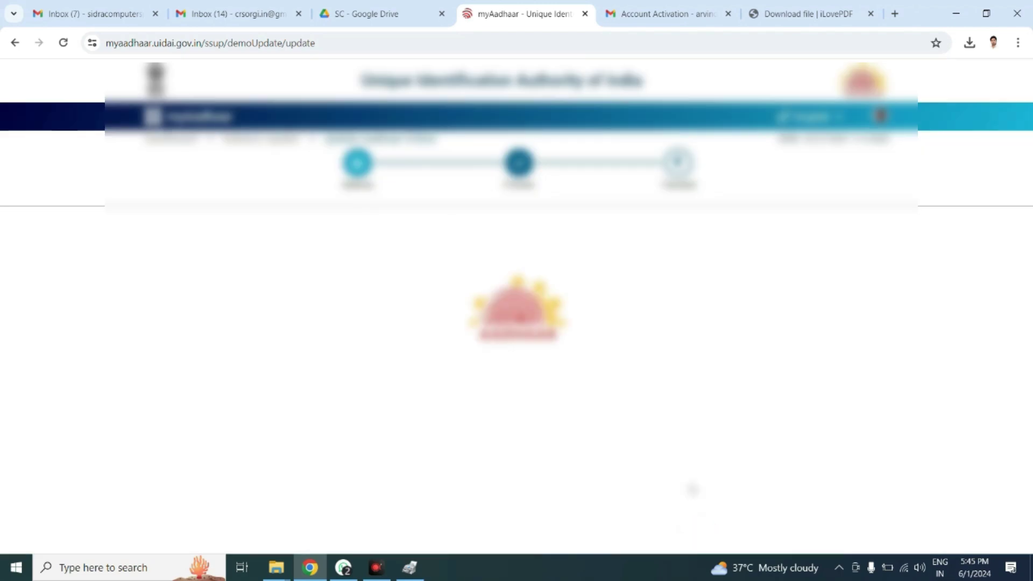
Step: Acknowledge the ₹50 fee, choose the first payment option, and make the payment
{"action": "left_click", "coordinate": [304, 359]}
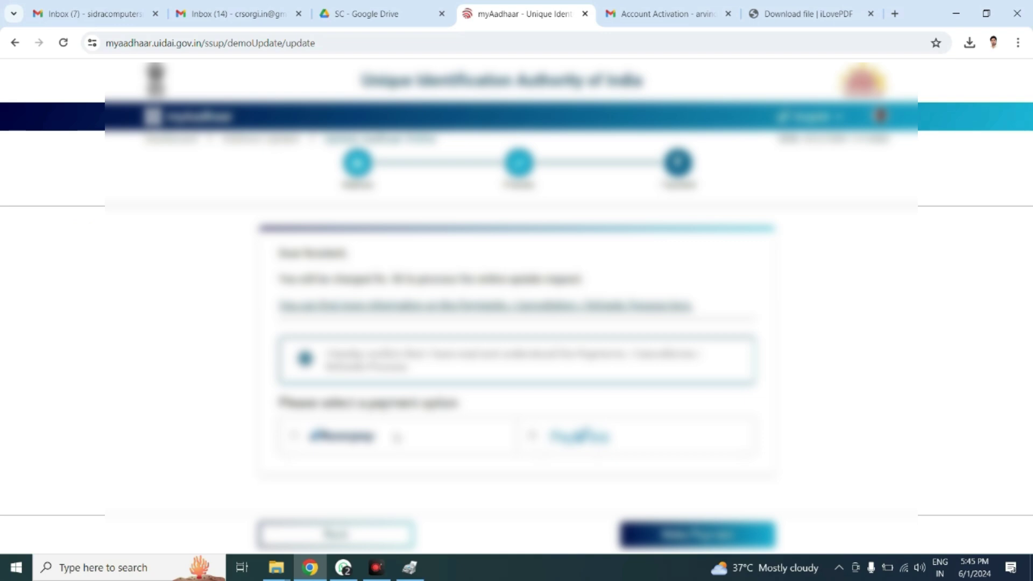
{"action": "left_click", "coordinate": [369, 438]}
{"action": "left_click", "coordinate": [705, 535]}
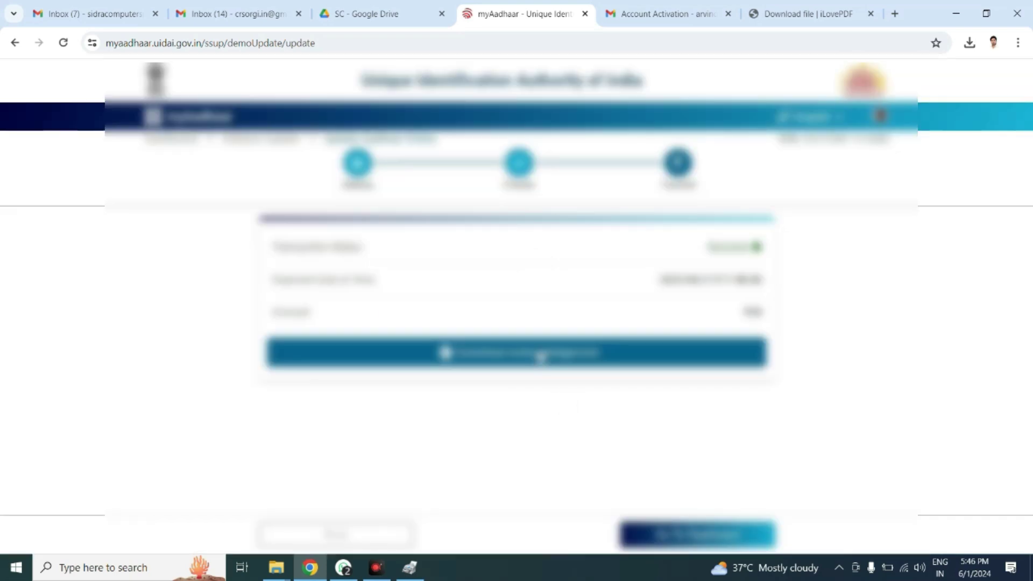
Step: Download the acknowledgement slip and open the acknowledgementSlip PDF from Chrome's downloads list
{"action": "left_click", "coordinate": [540, 352]}
{"action": "left_click", "coordinate": [969, 42]}
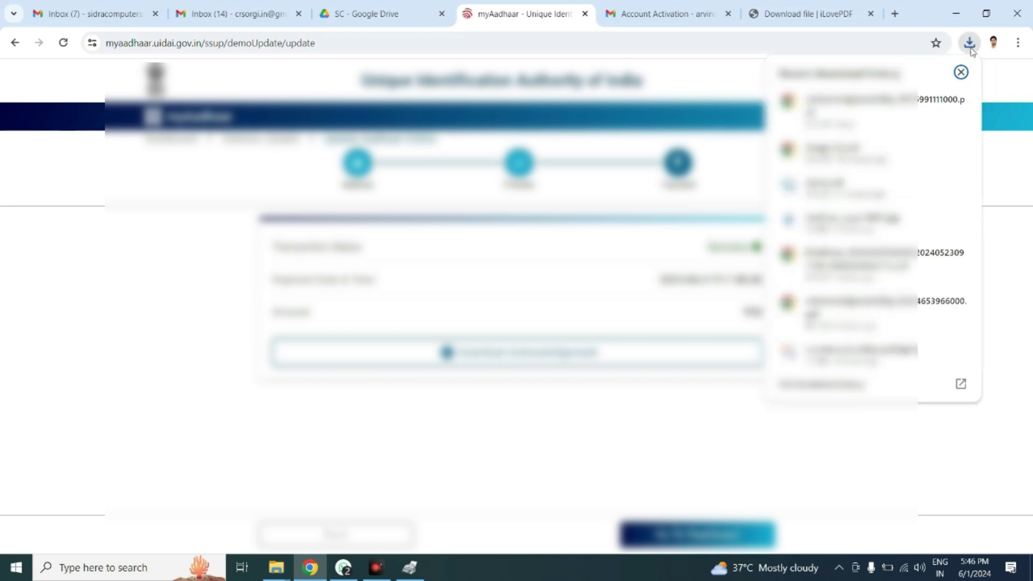
{"action": "left_click", "coordinate": [850, 101]}
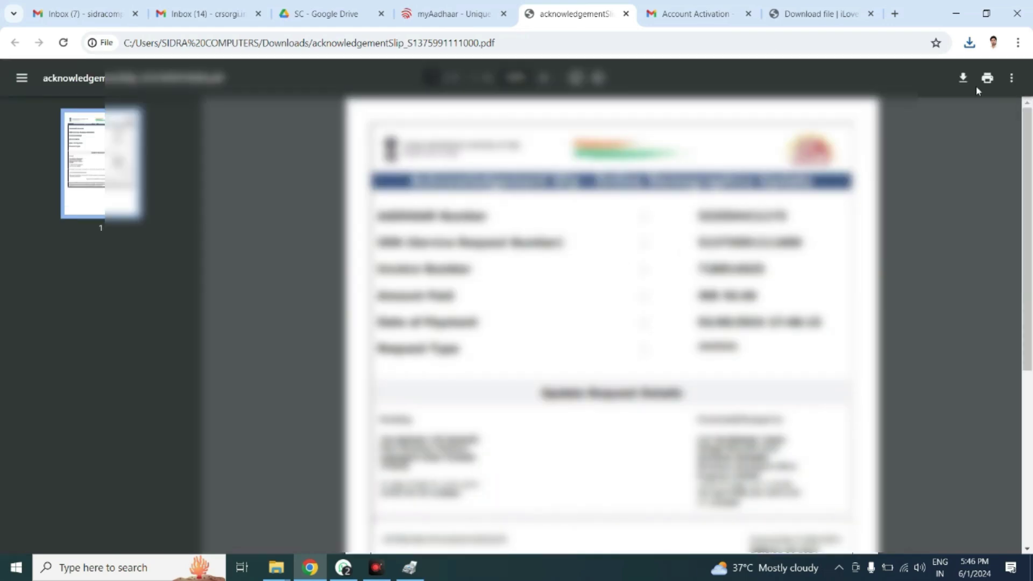
Step: Print the one-page acknowledgement slip from the PDF viewer's print dialog
{"action": "left_click", "coordinate": [985, 79]}
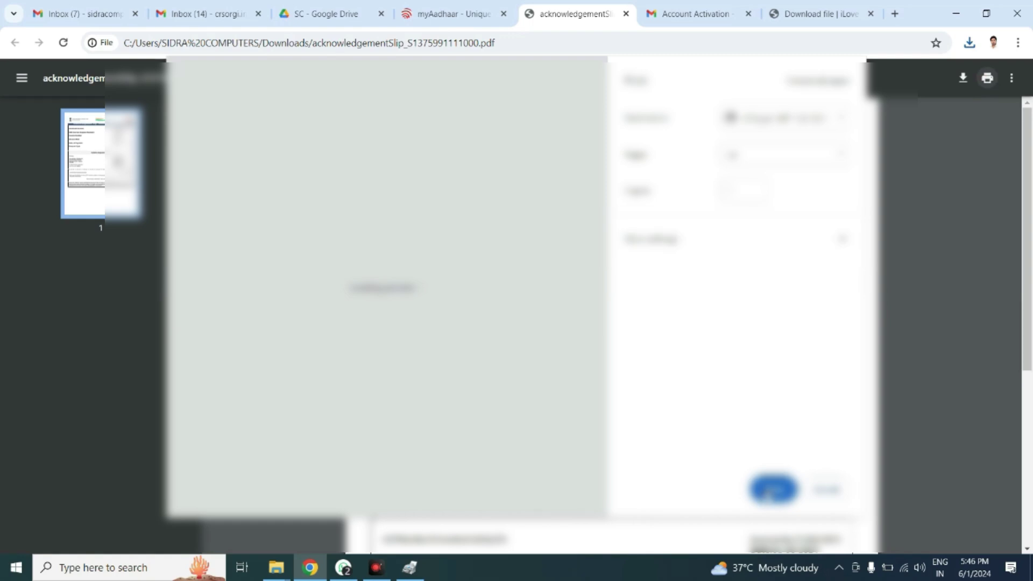
{"action": "left_click", "coordinate": [771, 490]}
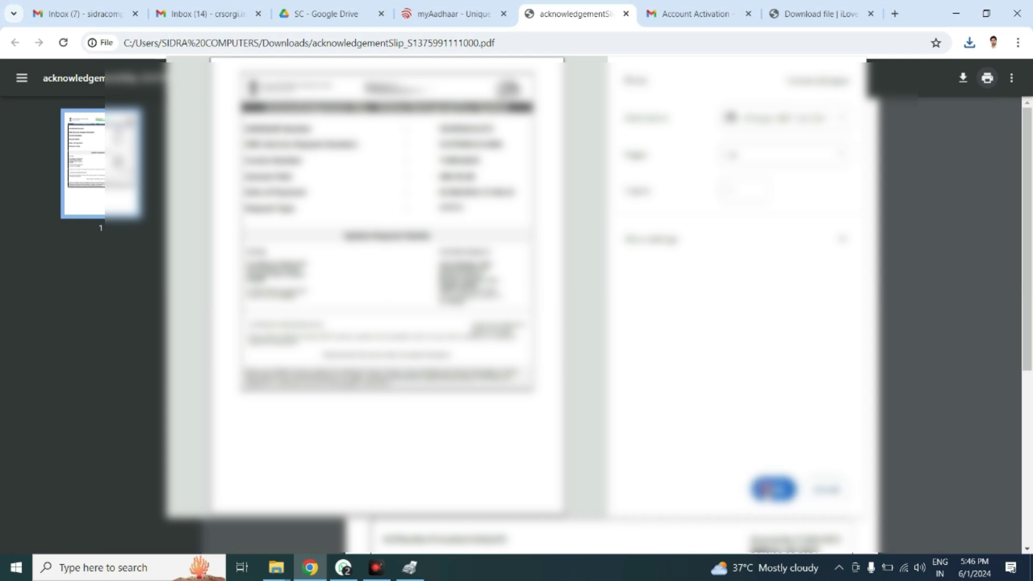